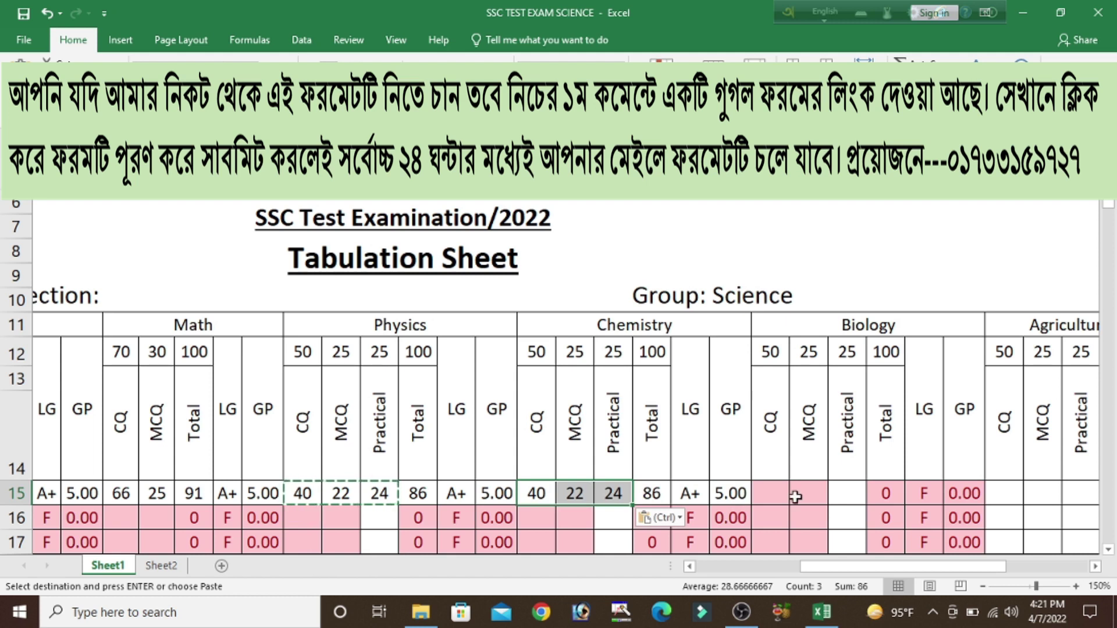
Step: Enter the row 15 student's Biology marks: CQ 46, MCQ 23 and Practical 24
{"action": "left_click", "coordinate": [774, 494]}
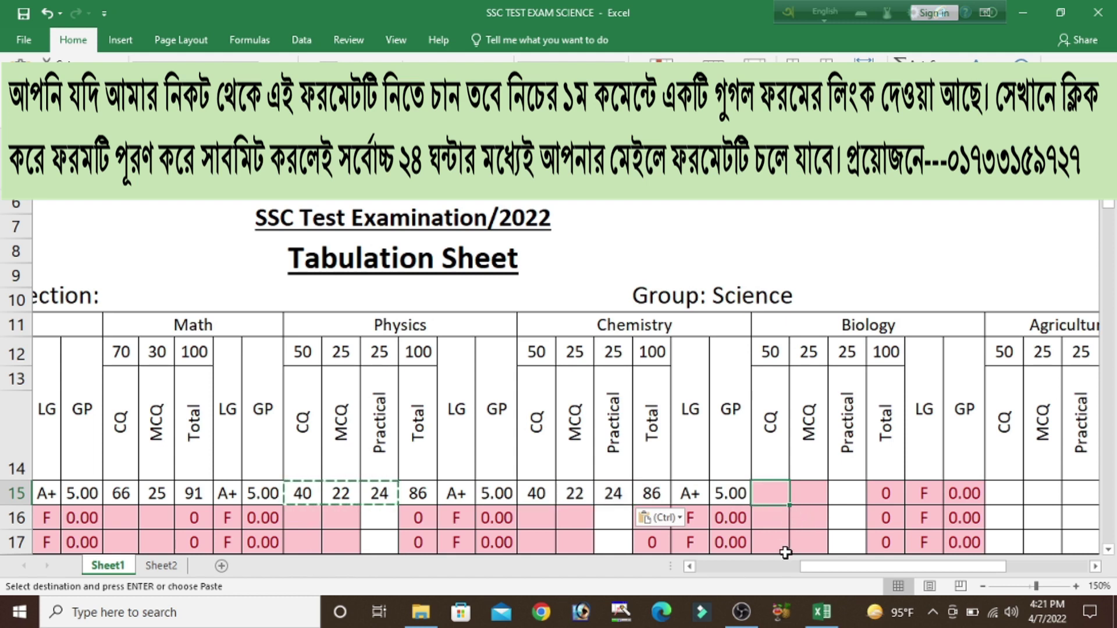
{"action": "type", "text": "46"}
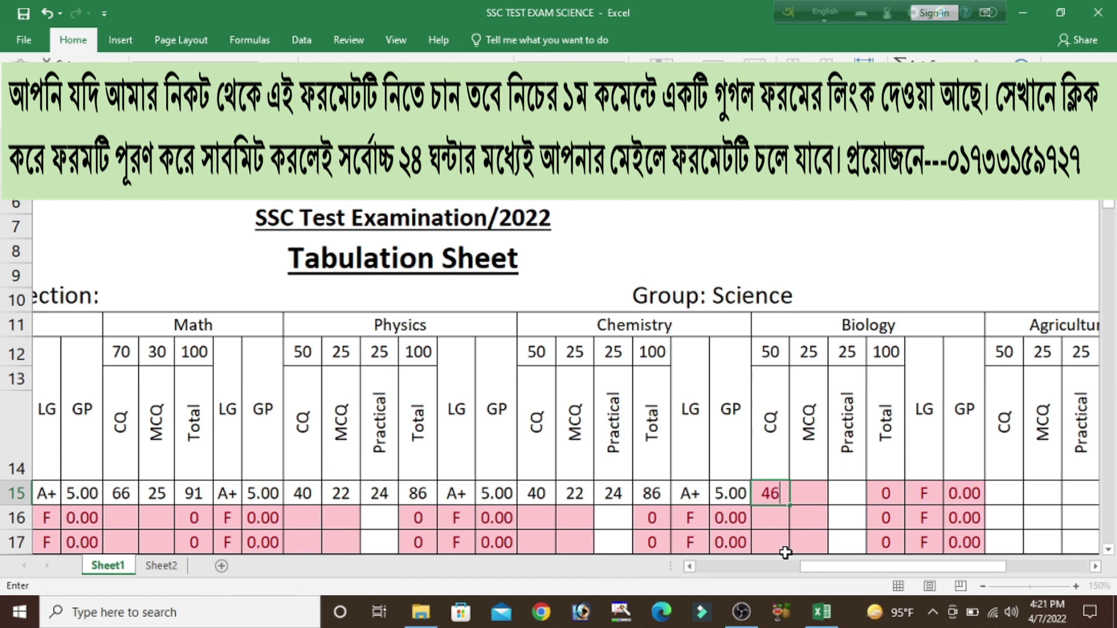
{"action": "key", "text": "Tab"}
{"action": "type", "text": "2"}
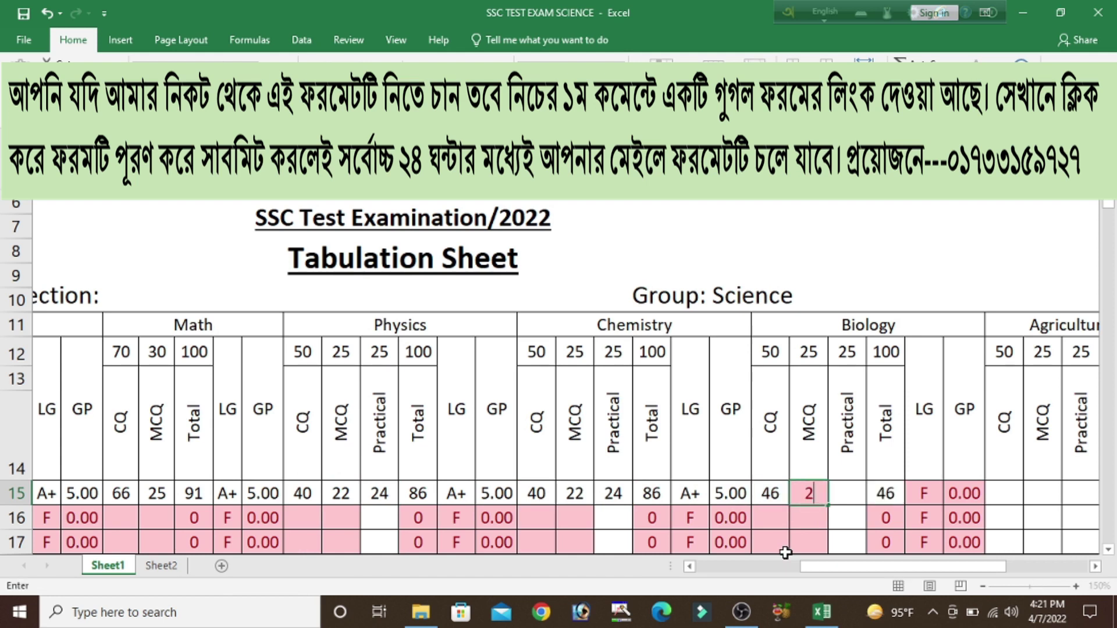
{"action": "type", "text": "3"}
{"action": "key", "text": "Tab"}
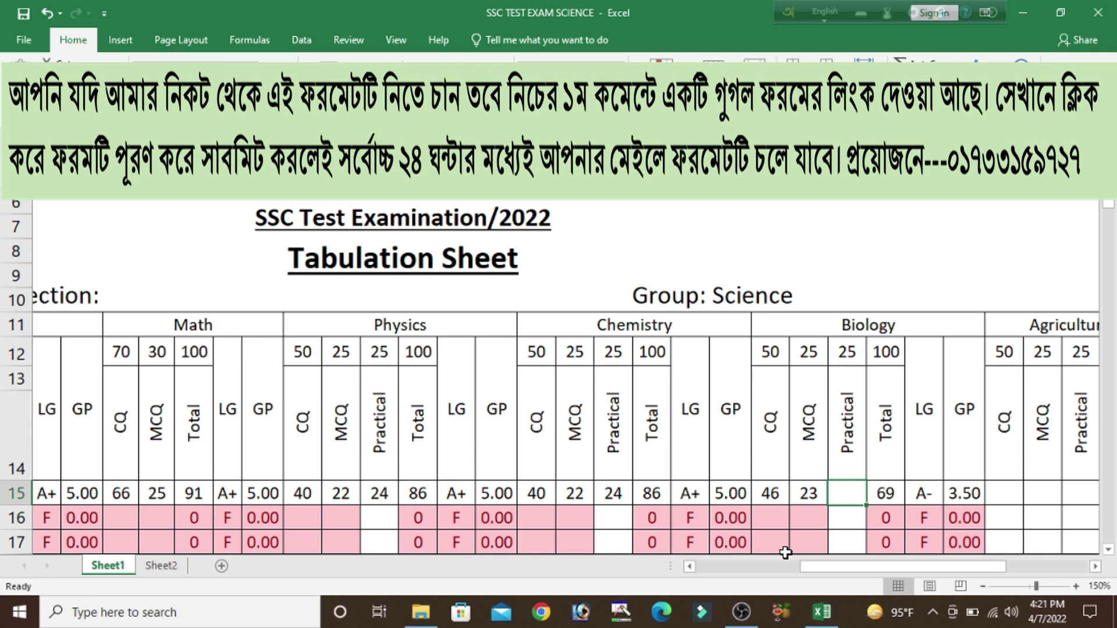
{"action": "type", "text": "24"}
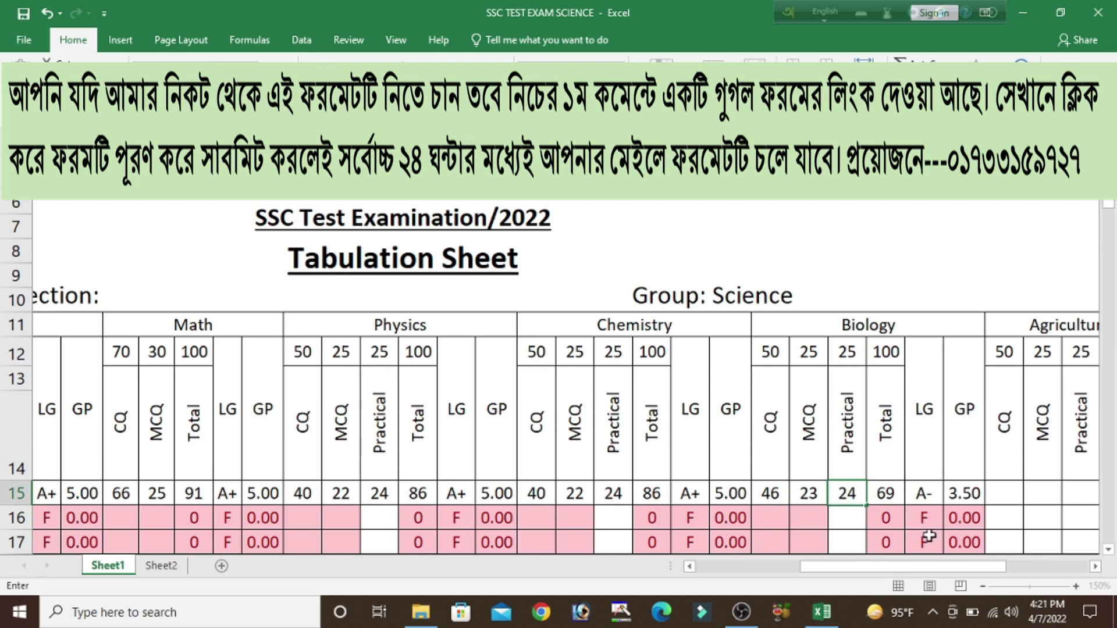
Step: Enter the row 15 student's Agriculture/H.Math marks: CQ 45, MCQ 24 and Practical 22
{"action": "left_click", "coordinate": [1014, 503]}
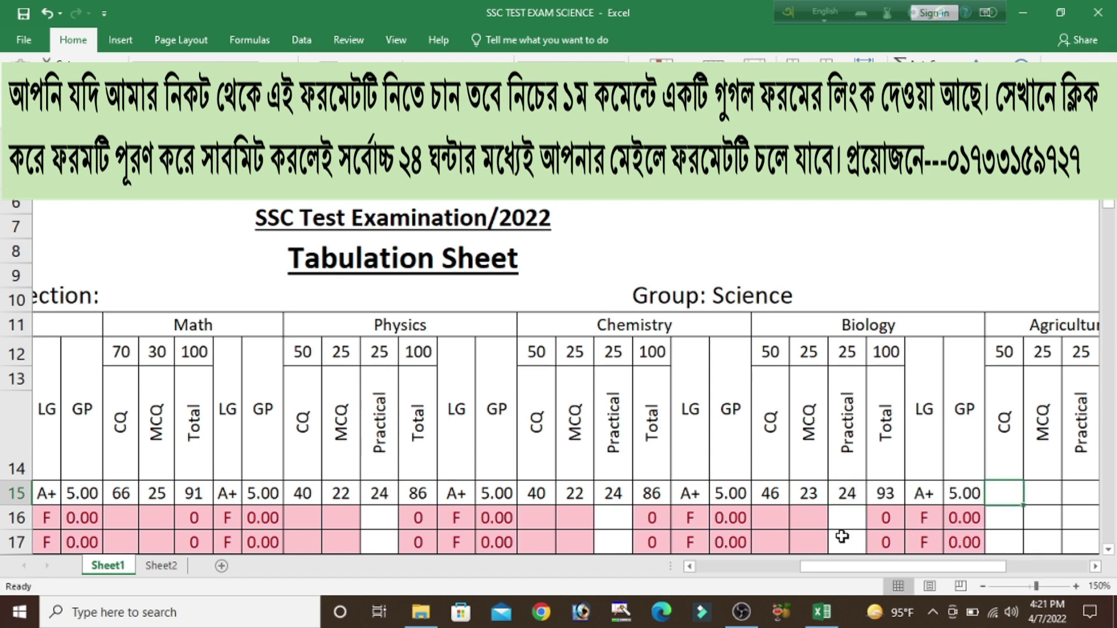
{"action": "left_click_drag", "start_coordinate": [894, 563], "coordinate": [1019, 572]}
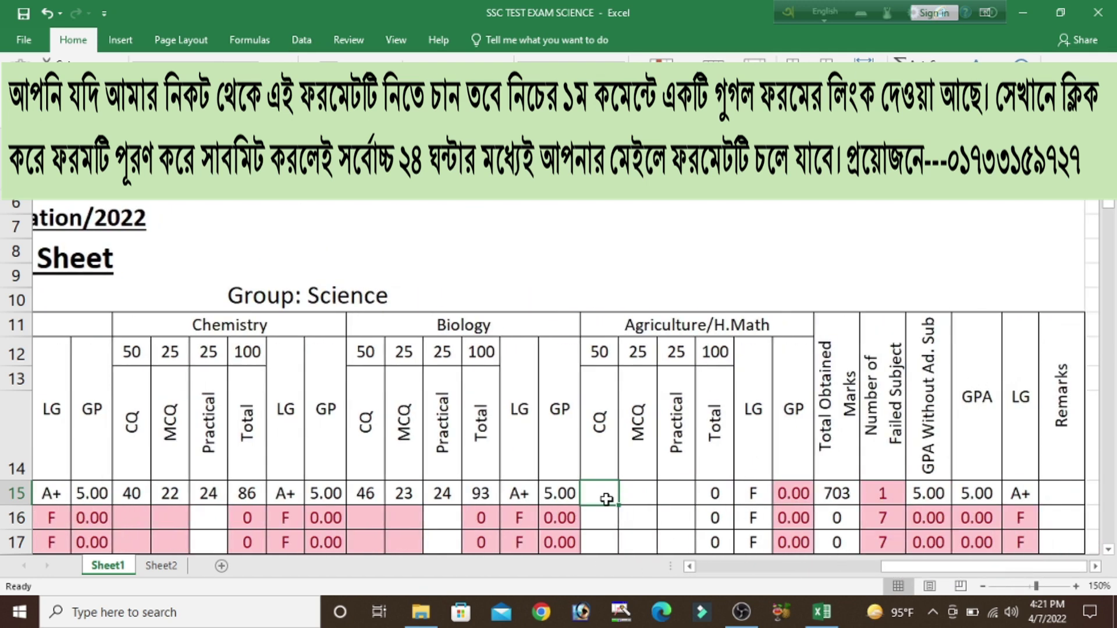
{"action": "type", "text": "45"}
{"action": "key", "text": "Tab"}
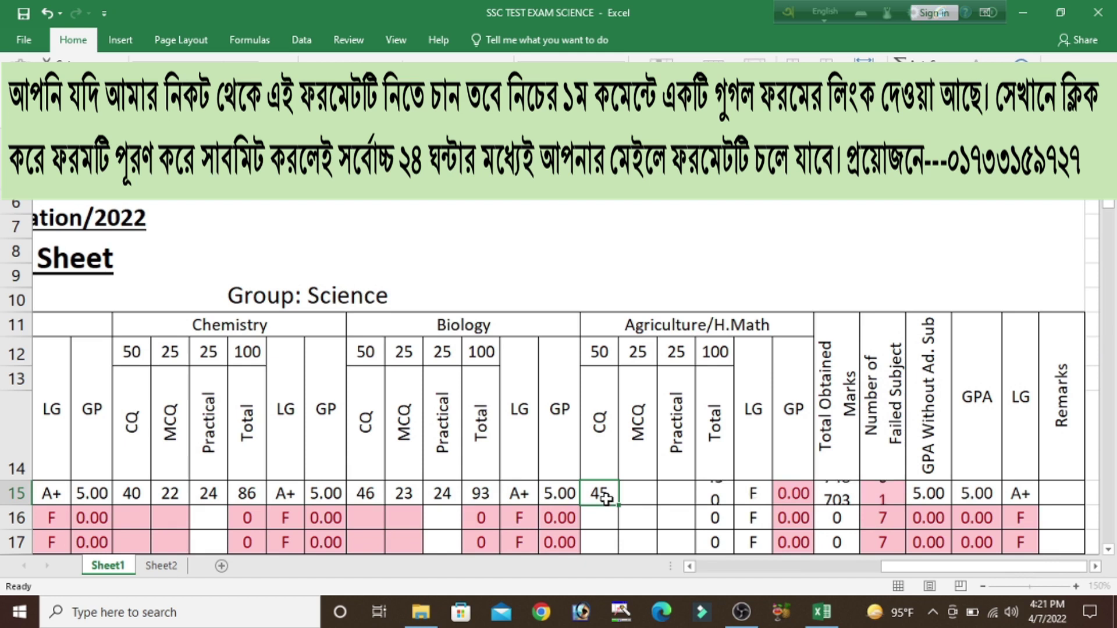
{"action": "type", "text": "24"}
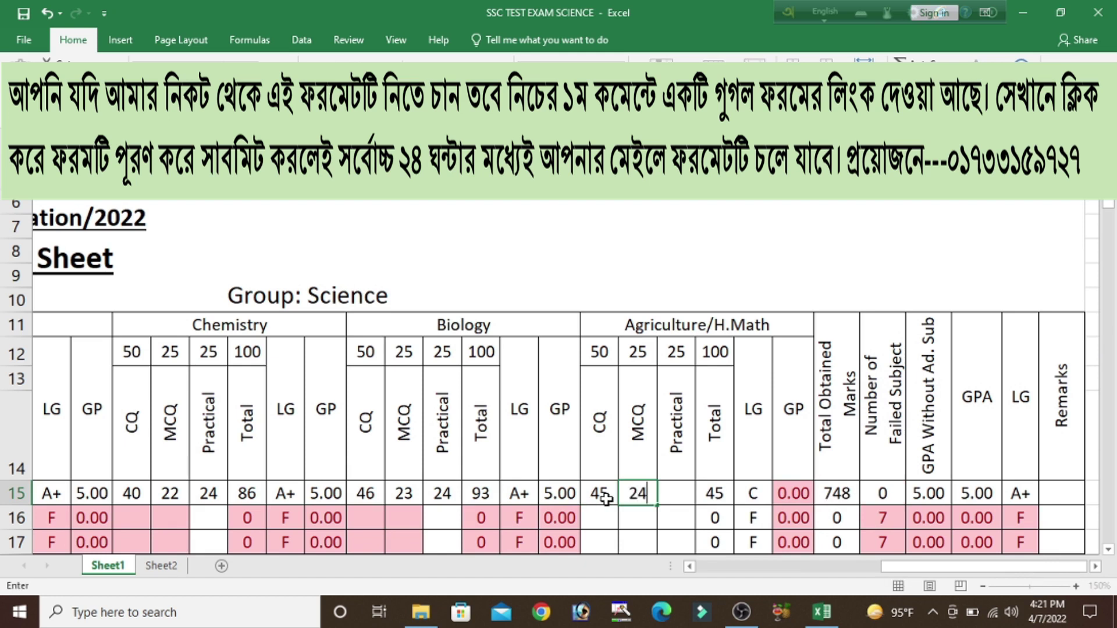
{"action": "key", "text": "Tab"}
{"action": "type", "text": "22"}
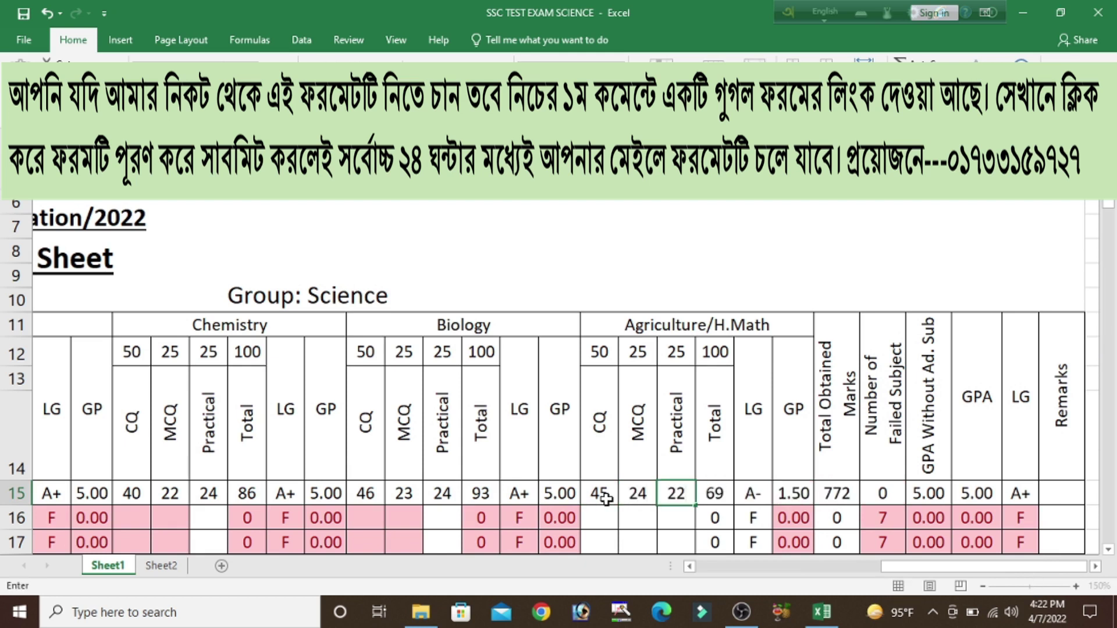
{"action": "key", "text": "Tab"}
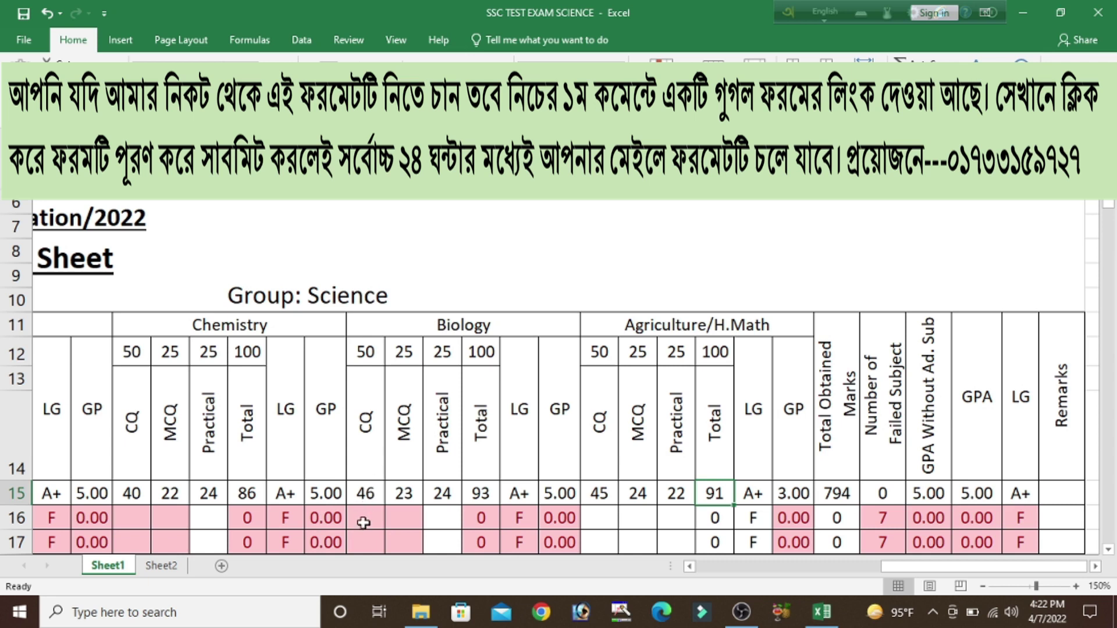
Step: Change the row 15 student's Biology marks to CQ 24, MCQ 10 and Practical 10
{"action": "left_click", "coordinate": [368, 499]}
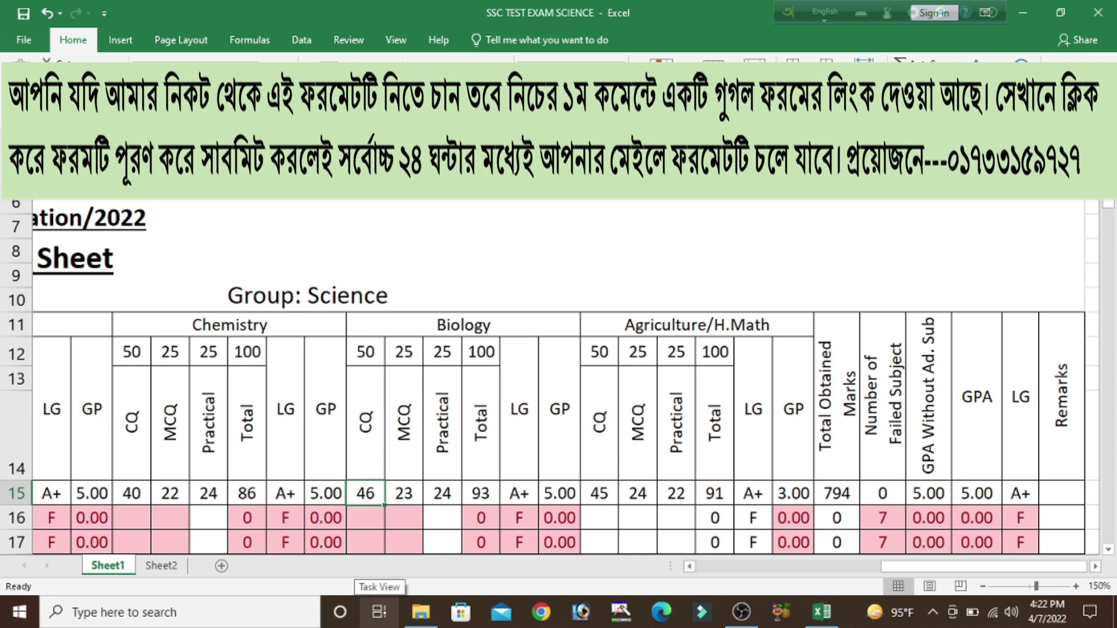
{"action": "type", "text": "24"}
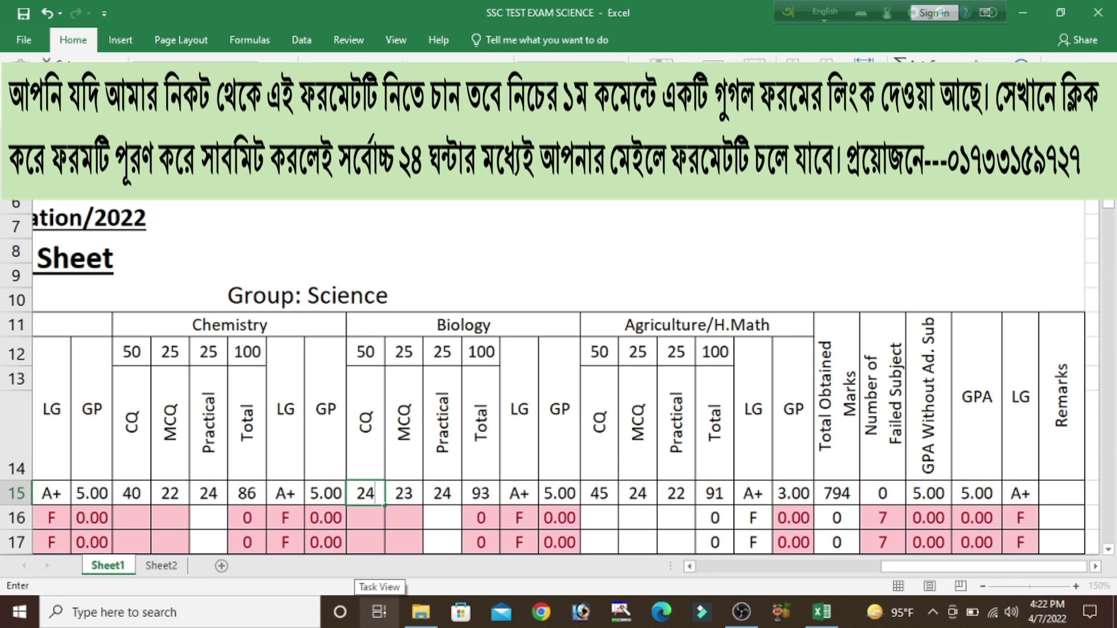
{"action": "key", "text": "Tab"}
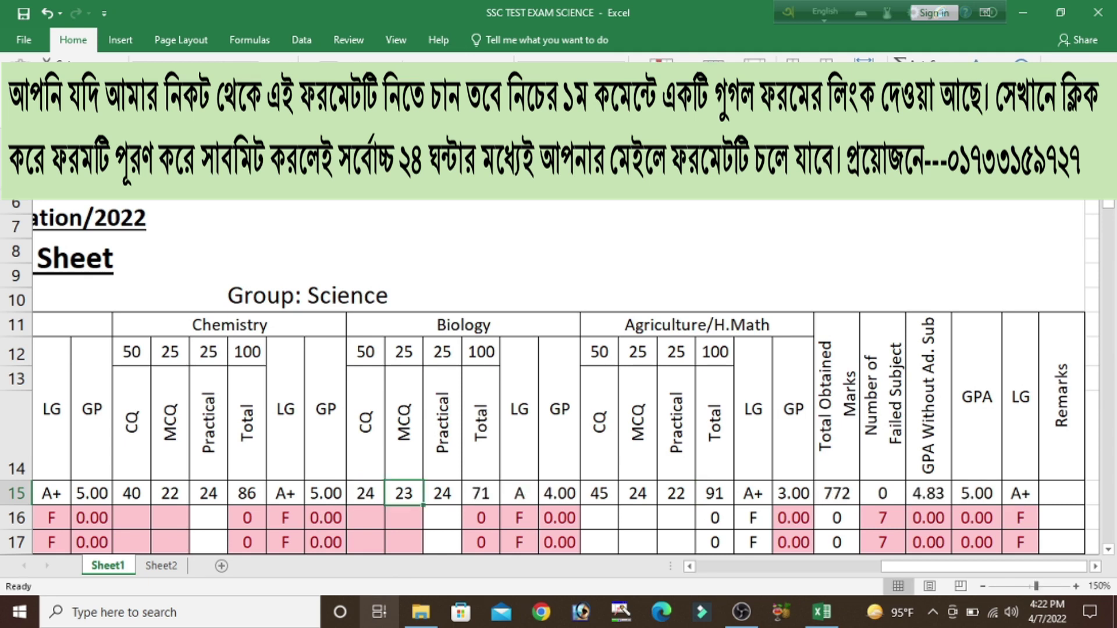
{"action": "type", "text": "10"}
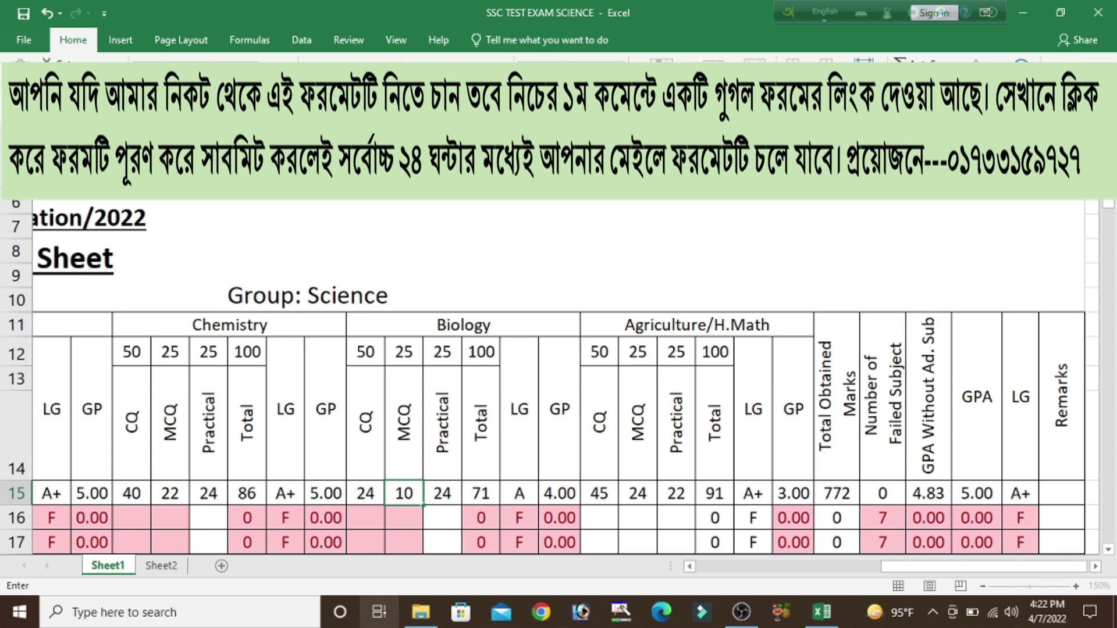
{"action": "key", "text": "Tab"}
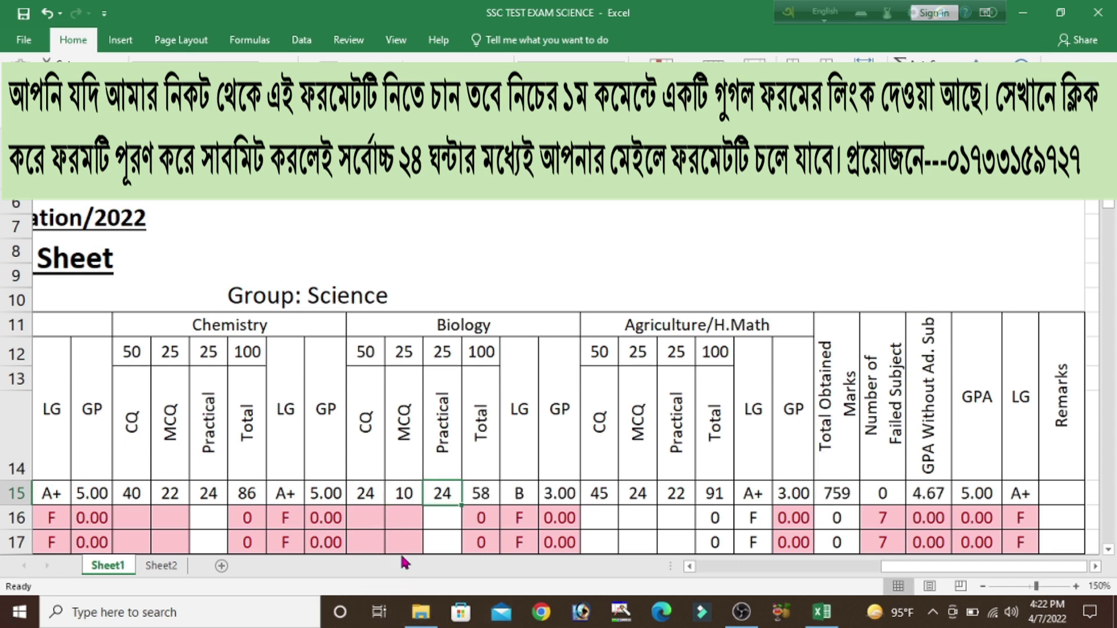
{"action": "type", "text": "10"}
{"action": "key", "text": "Tab"}
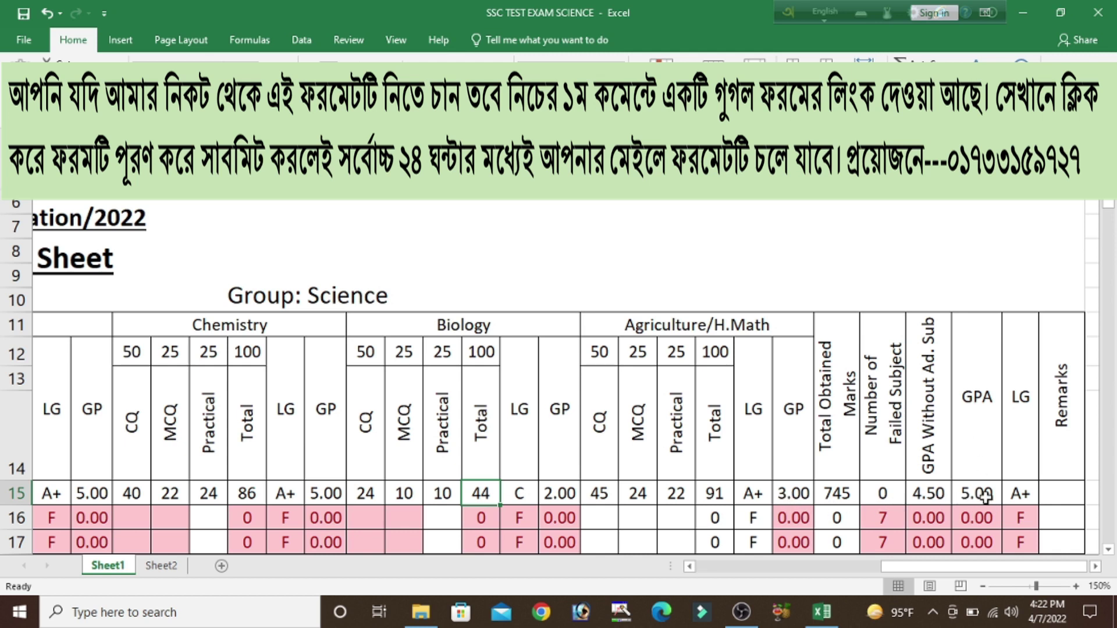
Step: Rename the Sheet1 worksheet as "Tabulation Sheet"
{"action": "left_click", "coordinate": [982, 586]}
{"action": "left_click", "coordinate": [983, 587]}
{"action": "left_click", "coordinate": [982, 586]}
{"action": "left_click", "coordinate": [983, 586]}
{"action": "left_click", "coordinate": [983, 587]}
{"action": "left_click", "coordinate": [982, 586]}
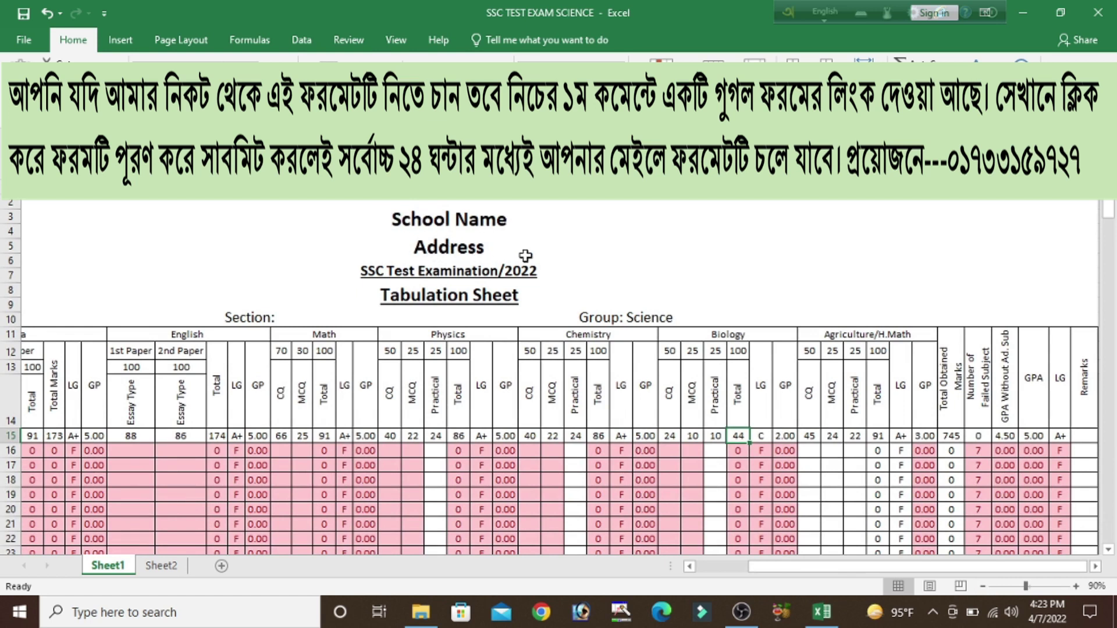
{"action": "right_click", "coordinate": [106, 568]}
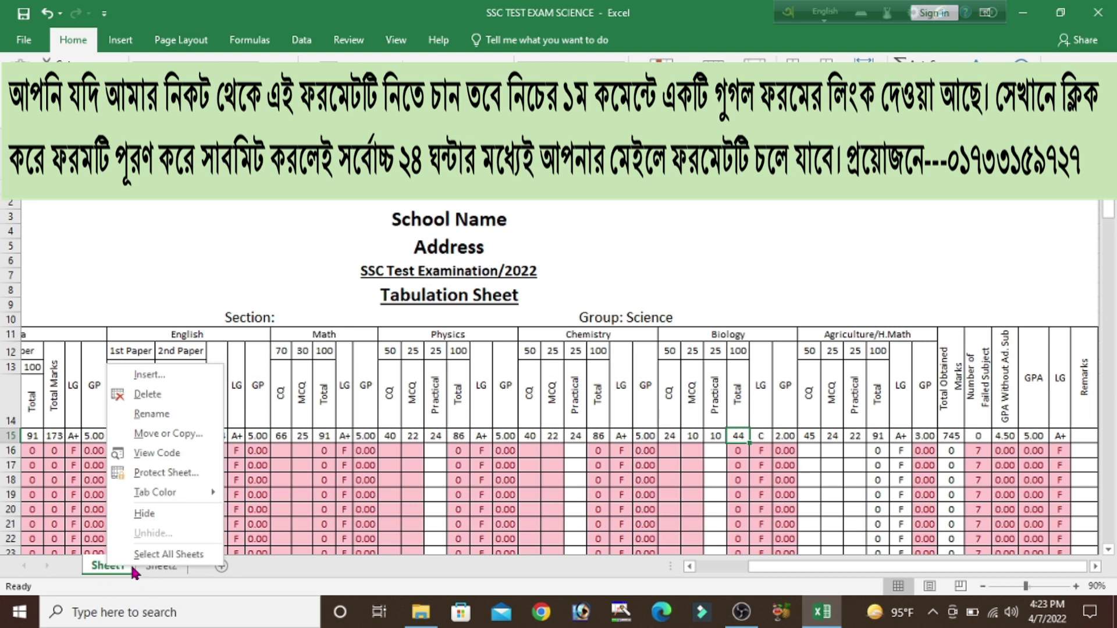
{"action": "left_click", "coordinate": [157, 415]}
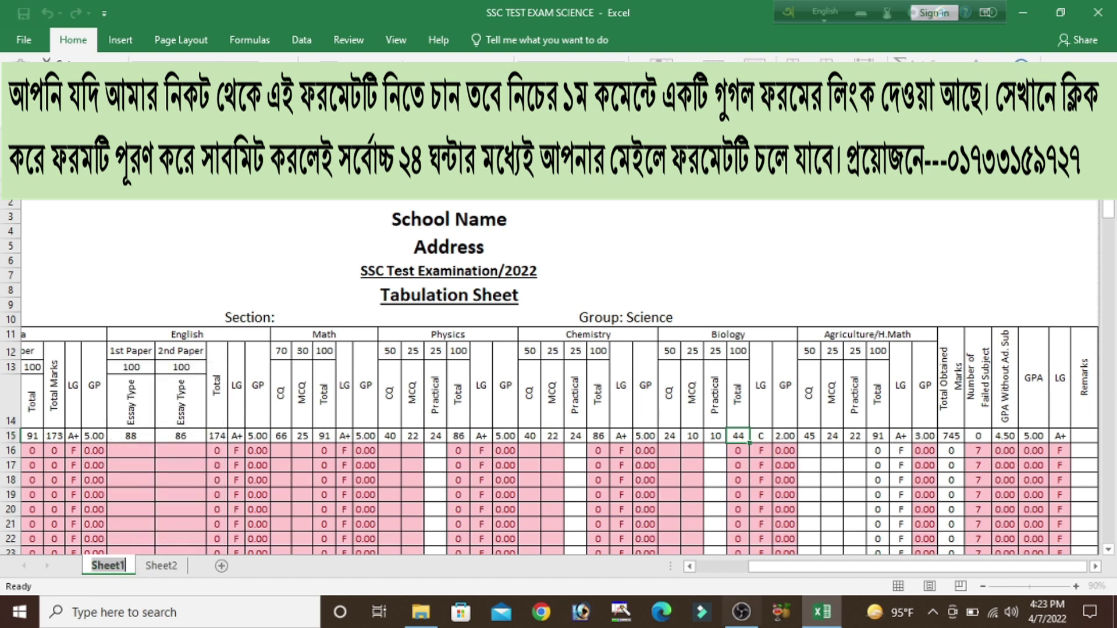
{"action": "type", "text": "Tabulation Sheet"}
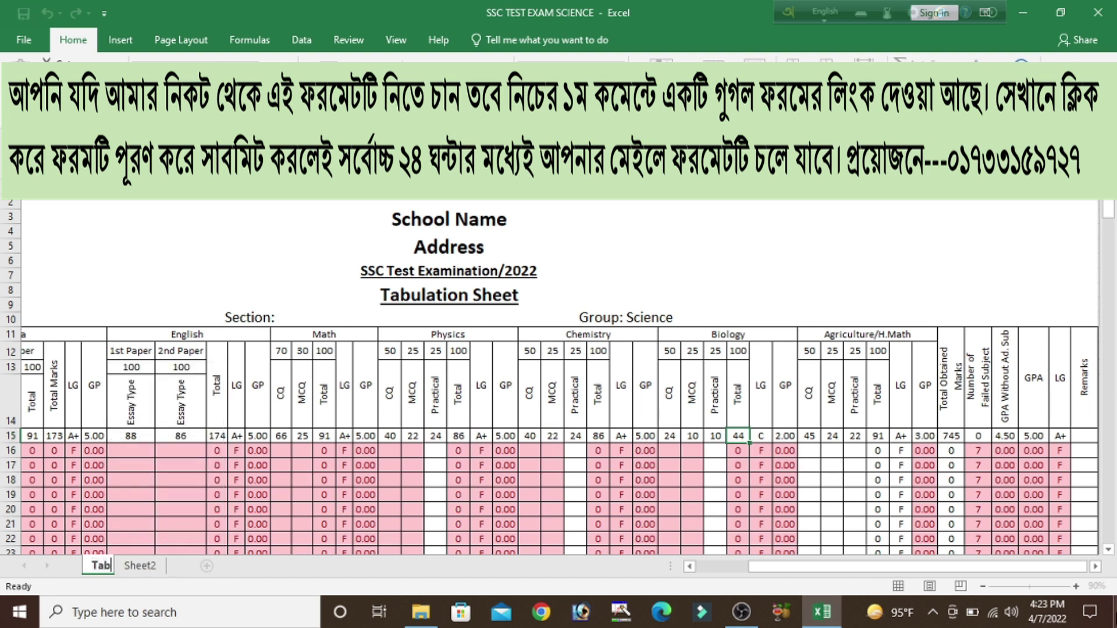
{"action": "left_click", "coordinate": [213, 565]}
{"action": "left_click", "coordinate": [145, 569]}
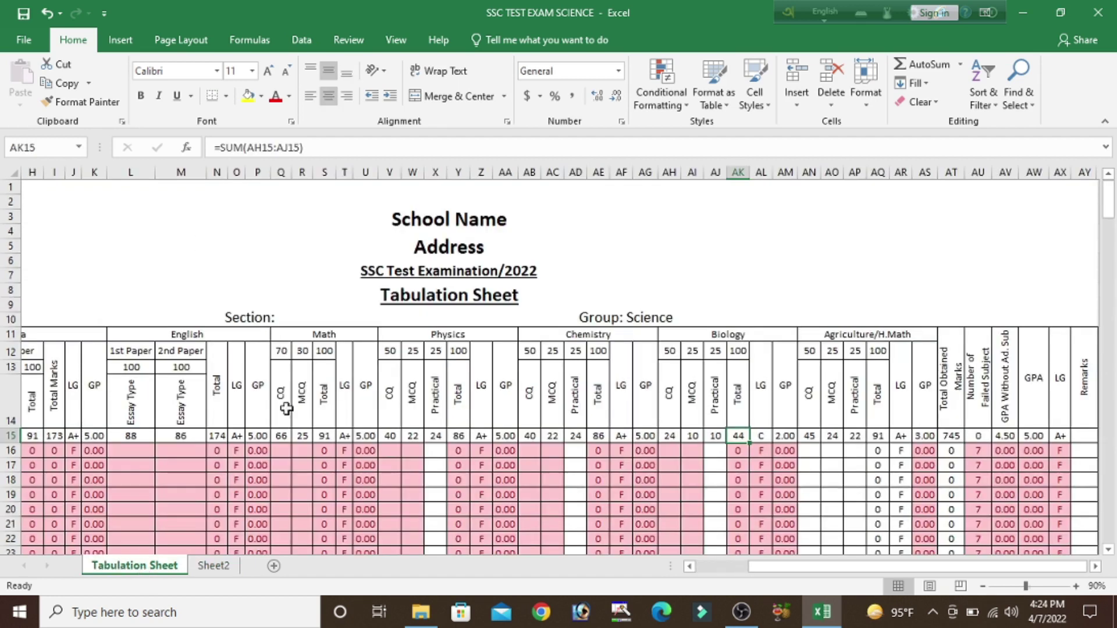
Step: Look over the tabulation rows and examine the whole marks sheet on Sheet2, from the student details to the signature lines
{"action": "scroll", "coordinate": [720, 373], "scroll_direction": "down", "scroll_amount": 5}
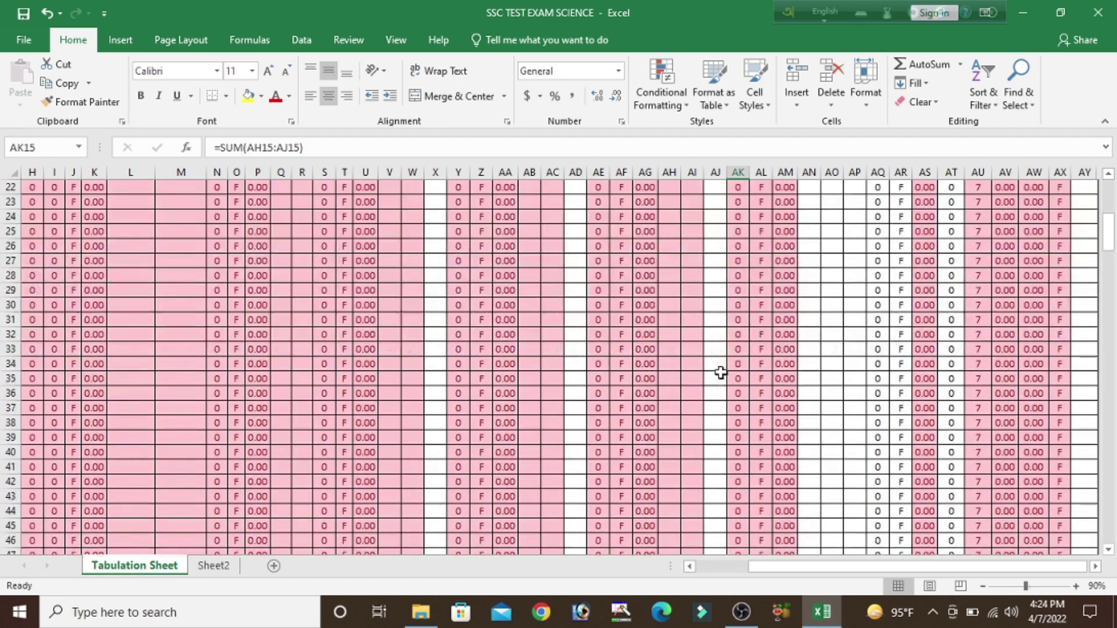
{"action": "scroll", "coordinate": [718, 370], "scroll_direction": "up", "scroll_amount": 5}
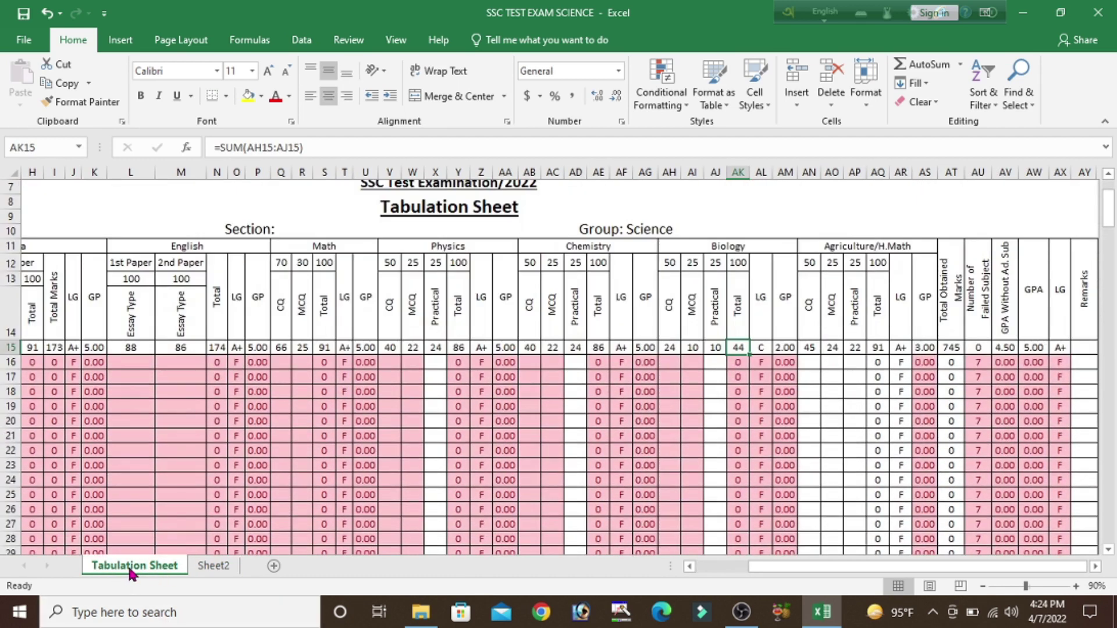
{"action": "left_click", "coordinate": [215, 566]}
{"action": "scroll", "coordinate": [228, 424], "scroll_direction": "up", "scroll_amount": 1}
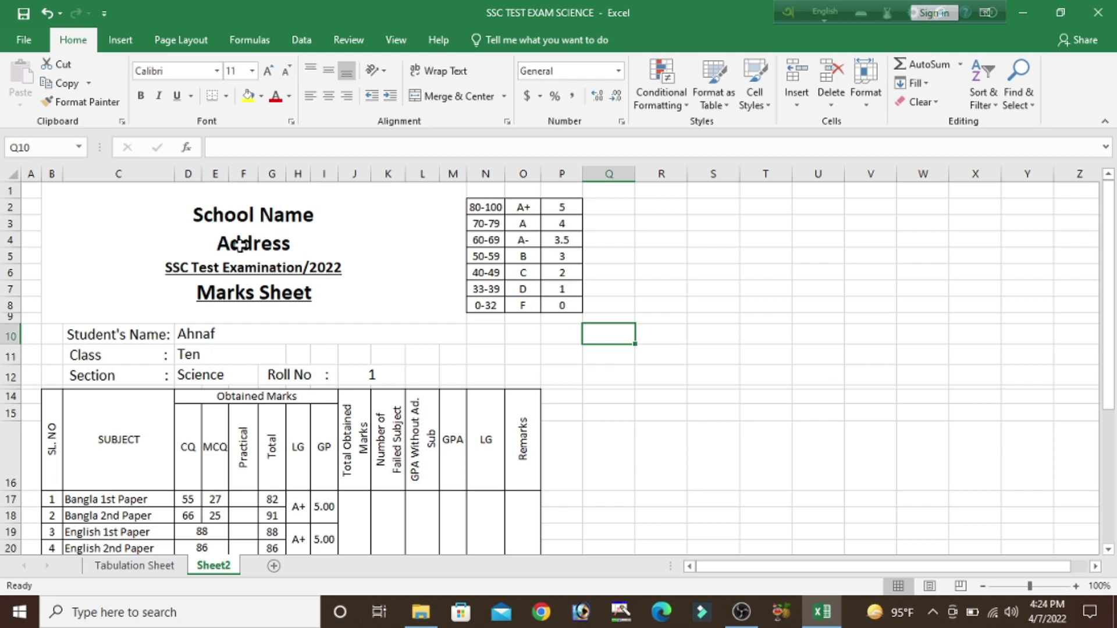
{"action": "scroll", "coordinate": [251, 332], "scroll_direction": "down", "scroll_amount": 1}
{"action": "scroll", "coordinate": [252, 332], "scroll_direction": "down", "scroll_amount": 1}
{"action": "scroll", "coordinate": [316, 377], "scroll_direction": "down", "scroll_amount": 2}
{"action": "scroll", "coordinate": [312, 374], "scroll_direction": "up", "scroll_amount": 2}
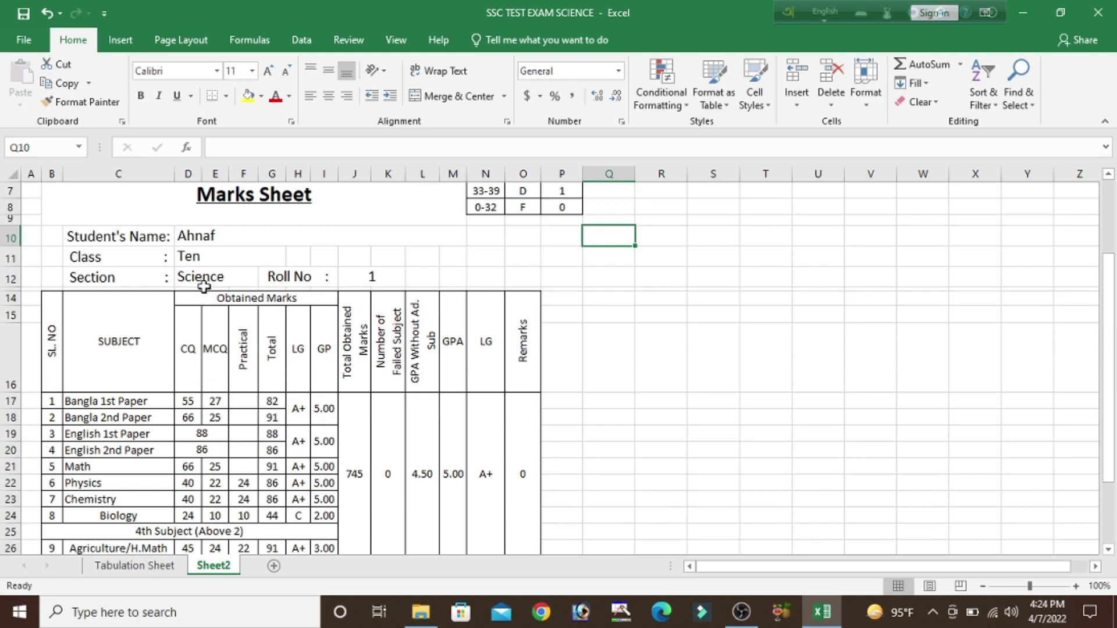
{"action": "scroll", "coordinate": [309, 391], "scroll_direction": "down", "scroll_amount": 2}
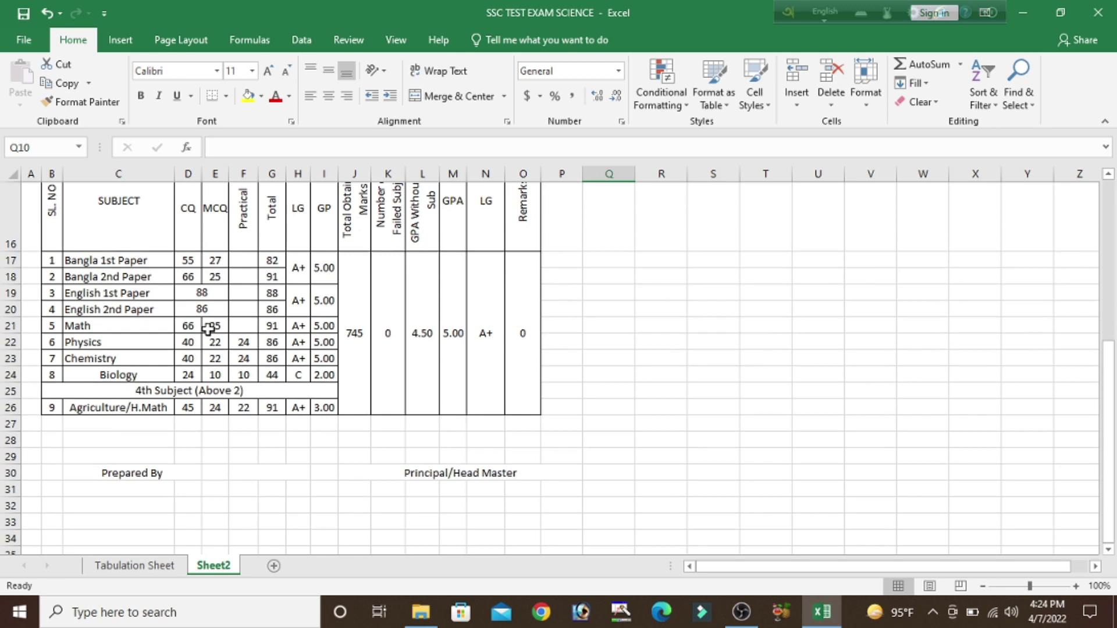
{"action": "scroll", "coordinate": [208, 329], "scroll_direction": "up", "scroll_amount": 1}
{"action": "scroll", "coordinate": [208, 330], "scroll_direction": "up", "scroll_amount": 4}
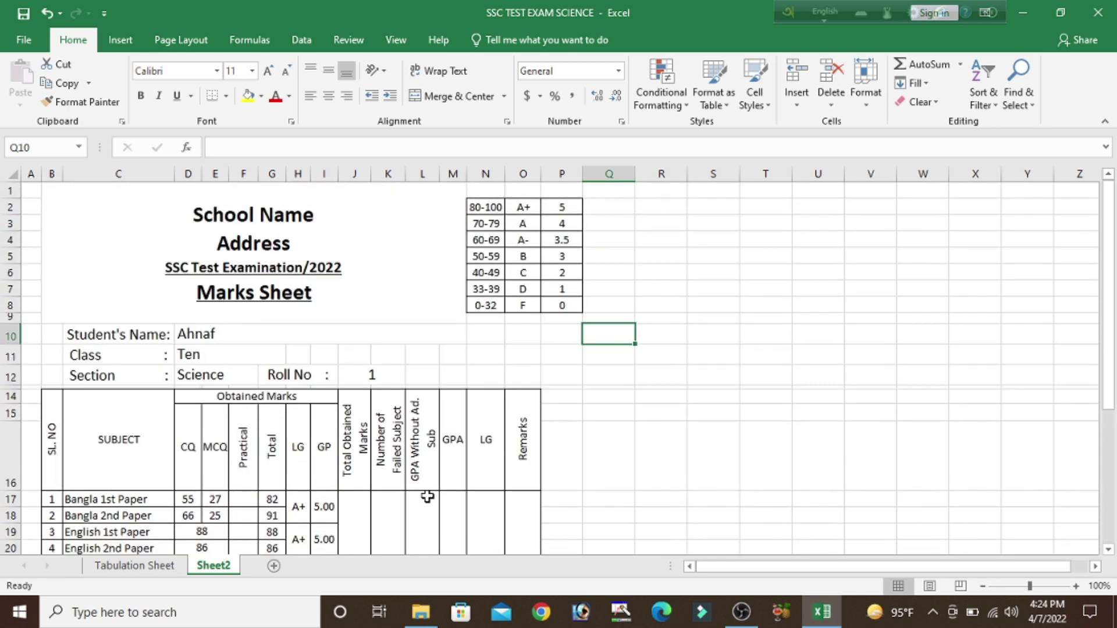
Step: Set the Roll No on the marks sheet to 2 and review the subject marks and grades for that roll
{"action": "left_click", "coordinate": [363, 374]}
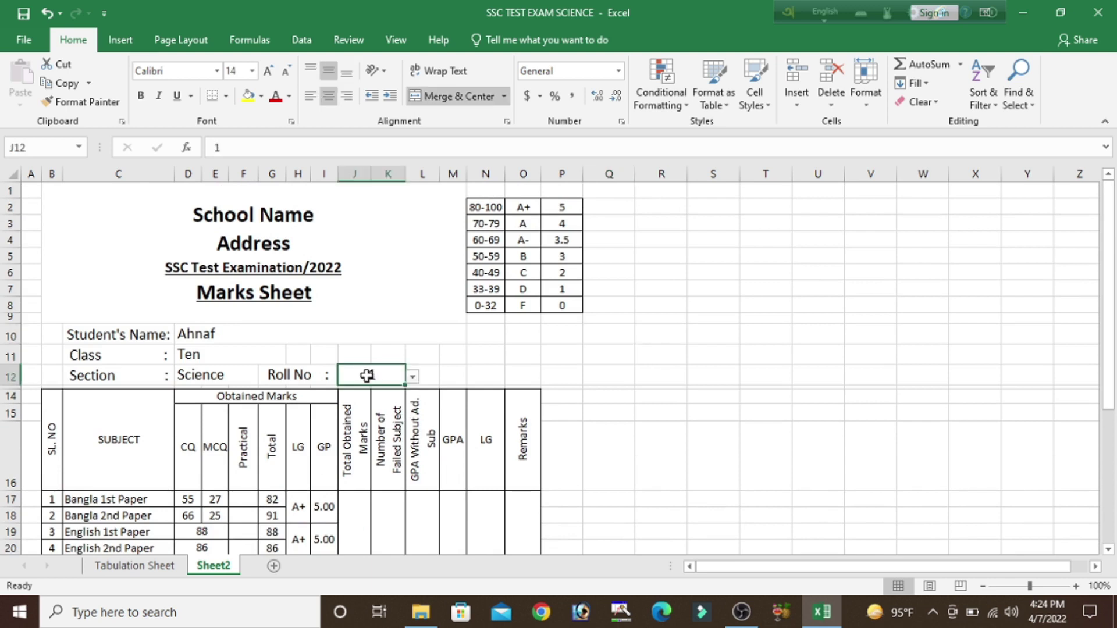
{"action": "left_click", "coordinate": [412, 379]}
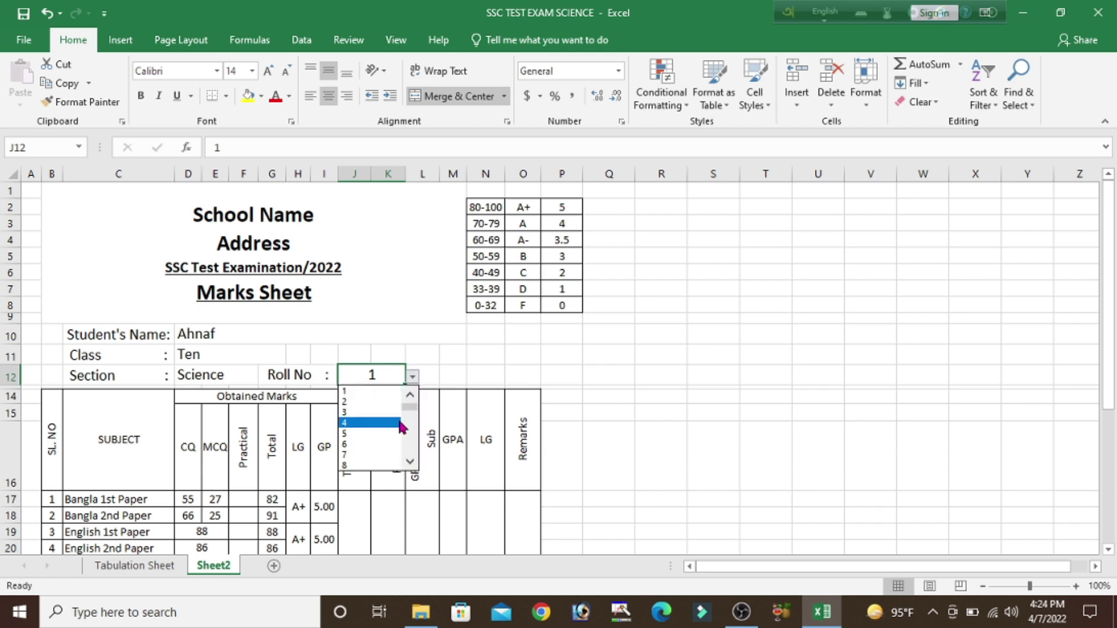
{"action": "mouse_move", "coordinate": [414, 414]}
{"action": "left_mouse_down"}
{"action": "mouse_move", "coordinate": [414, 429]}
{"action": "mouse_move", "coordinate": [410, 400]}
{"action": "left_mouse_up"}
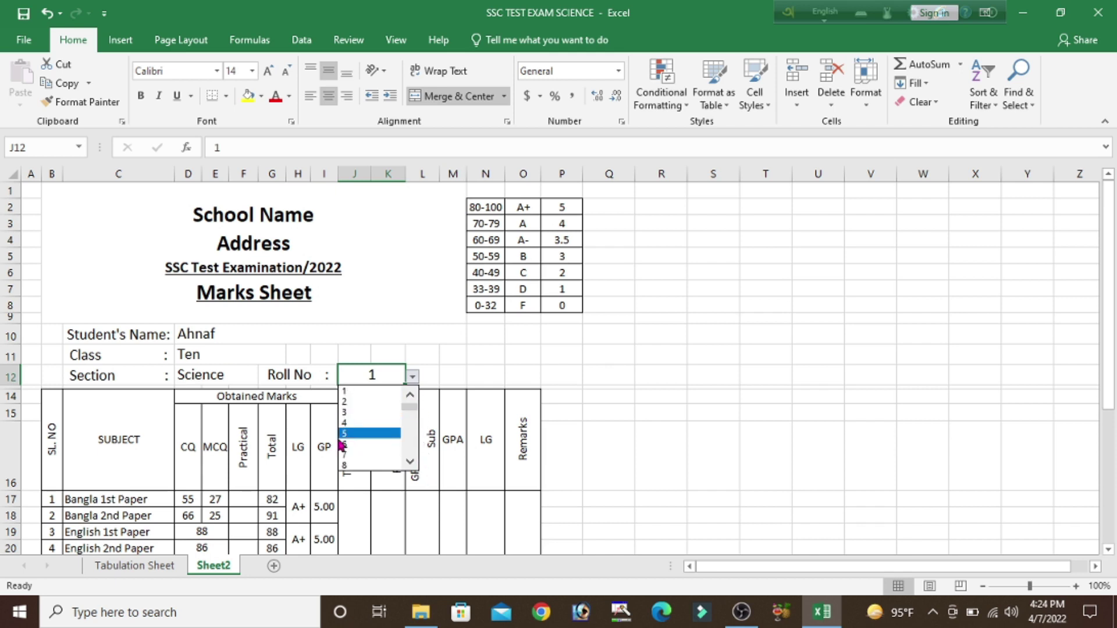
{"action": "left_click", "coordinate": [349, 403]}
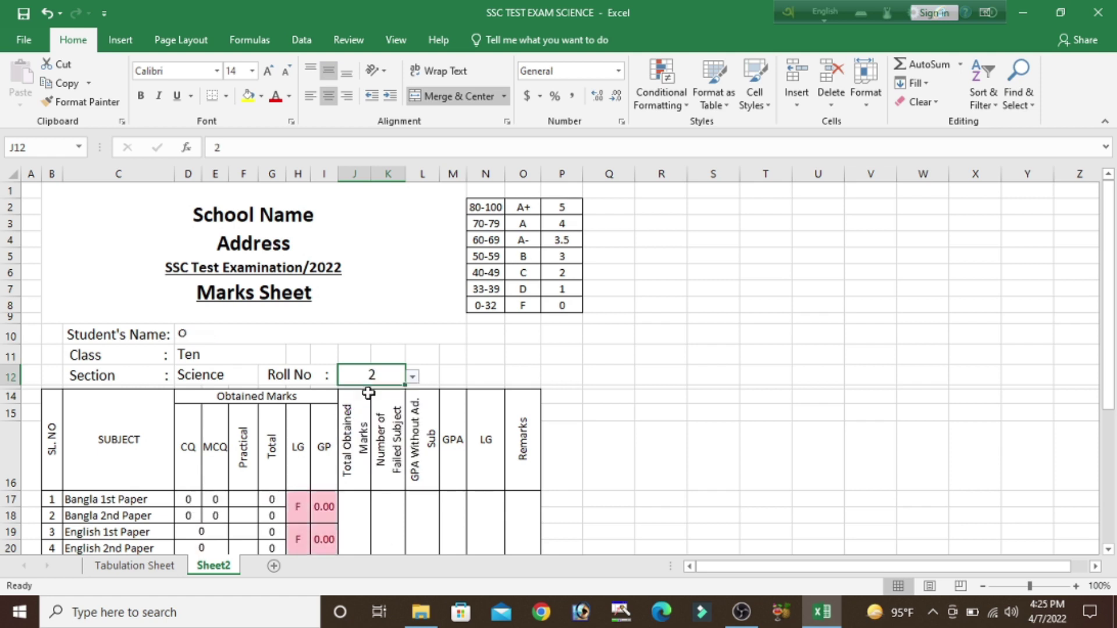
{"action": "scroll", "coordinate": [501, 477], "scroll_direction": "down", "scroll_amount": 2}
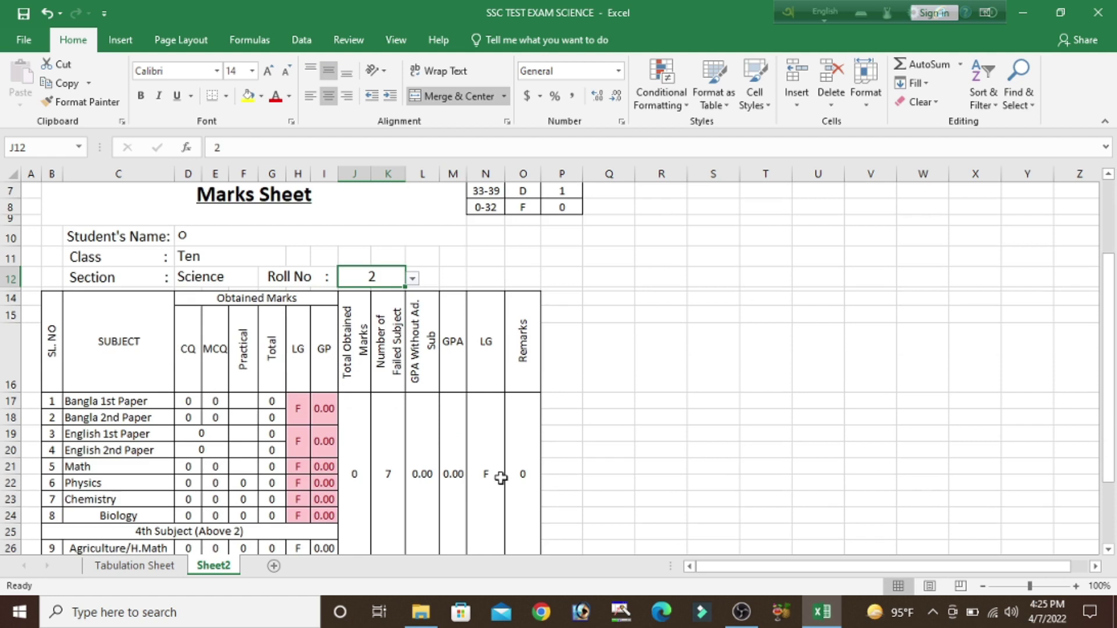
{"action": "scroll", "coordinate": [501, 478], "scroll_direction": "down", "scroll_amount": 1}
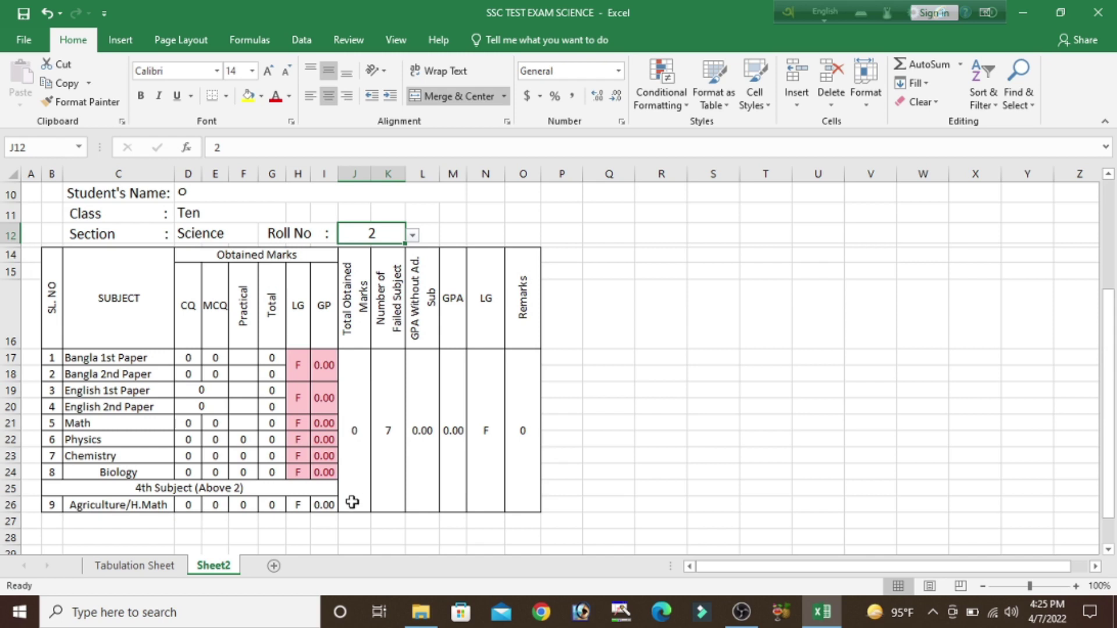
{"action": "scroll", "coordinate": [352, 502], "scroll_direction": "up", "scroll_amount": 3}
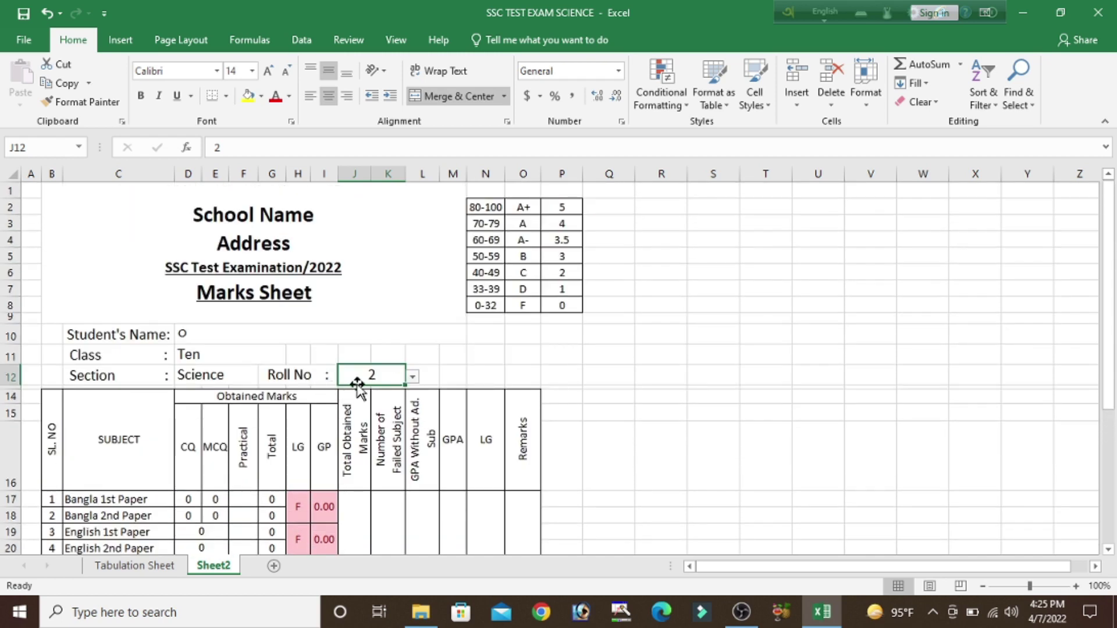
Step: Set the Roll No on the marks sheet to 1 and review that student's subject marks, grades and GPA
{"action": "left_click", "coordinate": [414, 379]}
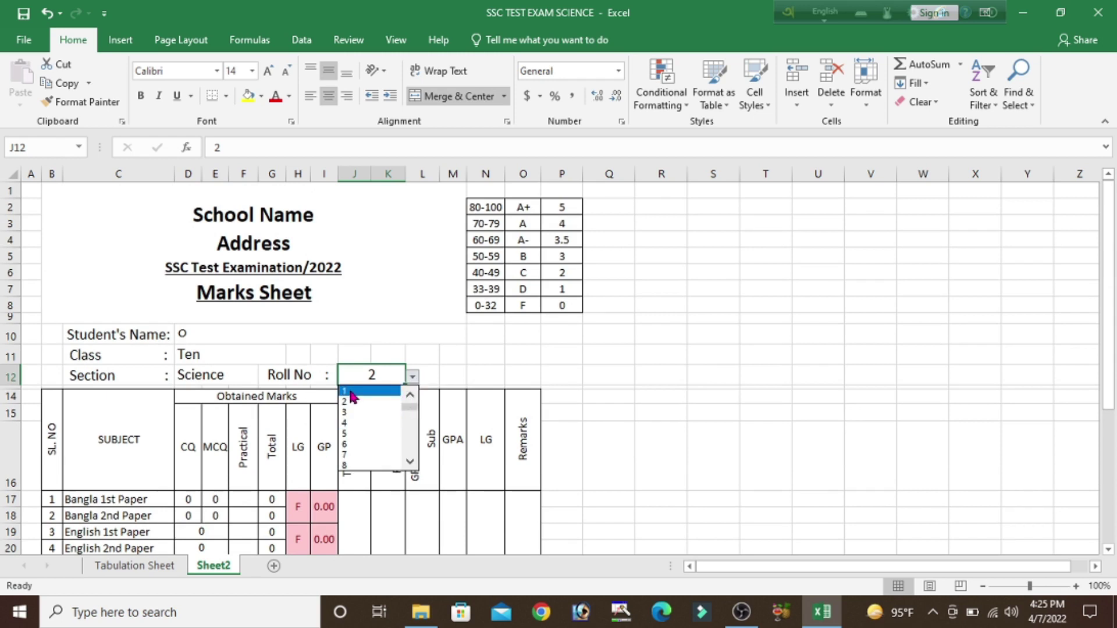
{"action": "left_click", "coordinate": [351, 392]}
{"action": "scroll", "coordinate": [358, 396], "scroll_direction": "down", "scroll_amount": 3}
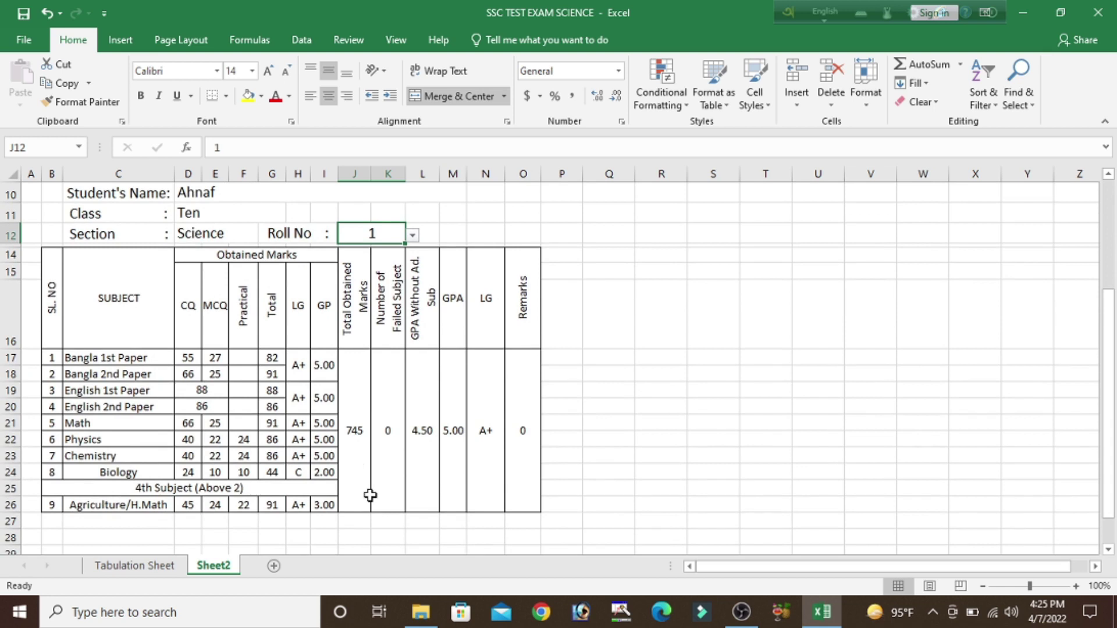
{"action": "scroll", "coordinate": [370, 495], "scroll_direction": "up", "scroll_amount": 2}
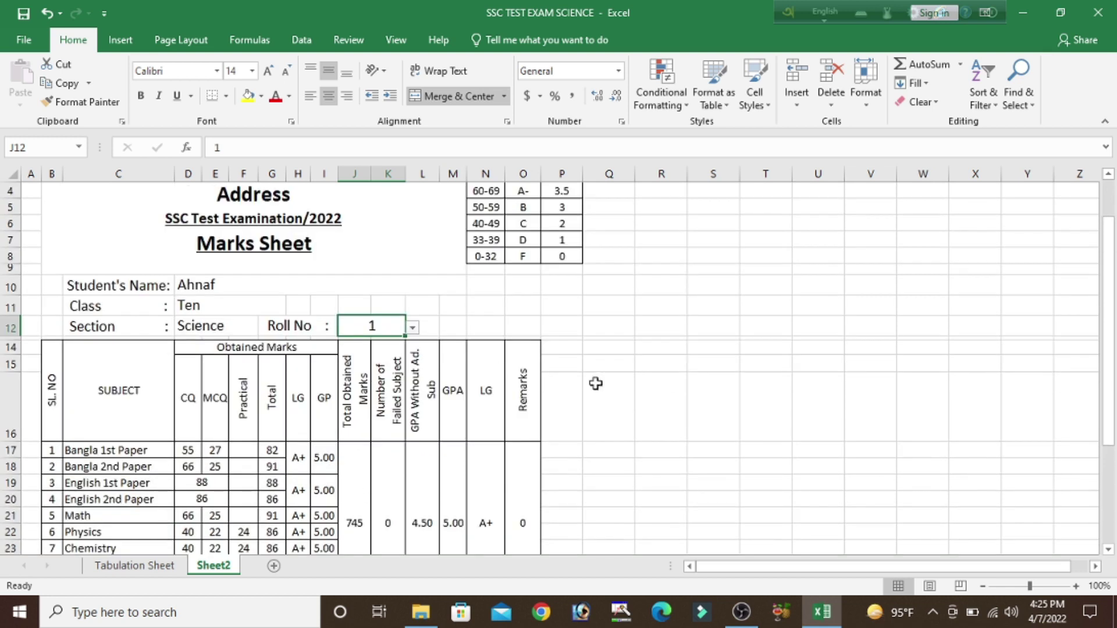
{"action": "scroll", "coordinate": [602, 389], "scroll_direction": "down", "scroll_amount": 2}
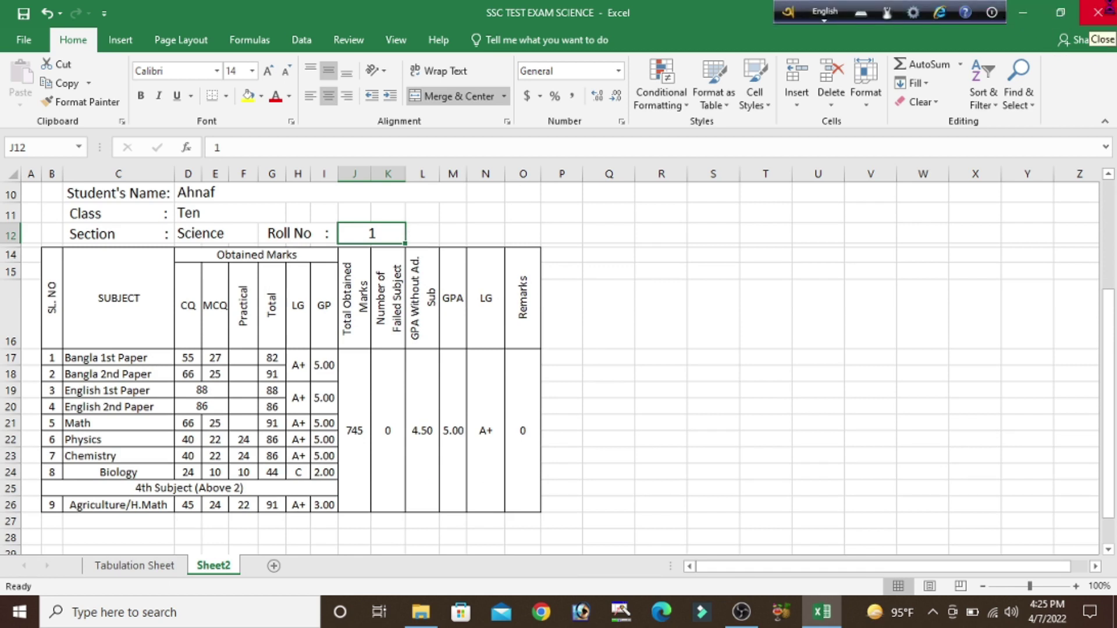
Step: Close the Science workbook, open SSC TEST EXAM HUMANITIES for editing and look across its tabulation sheet
{"action": "left_click", "coordinate": [1110, 11]}
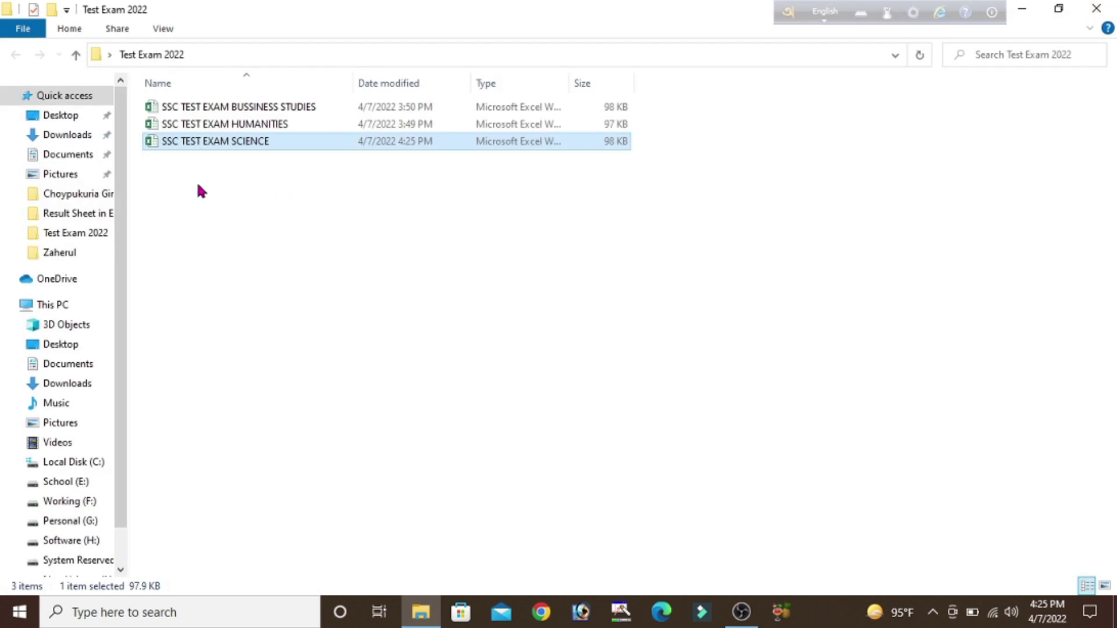
{"action": "left_click", "coordinate": [272, 129]}
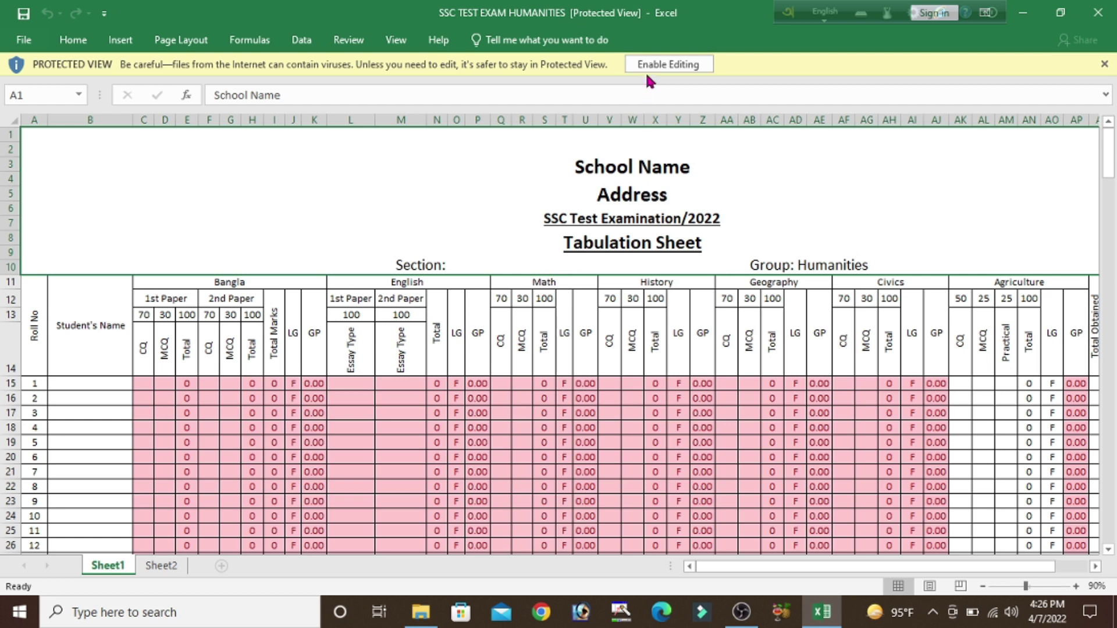
{"action": "left_click", "coordinate": [664, 65]}
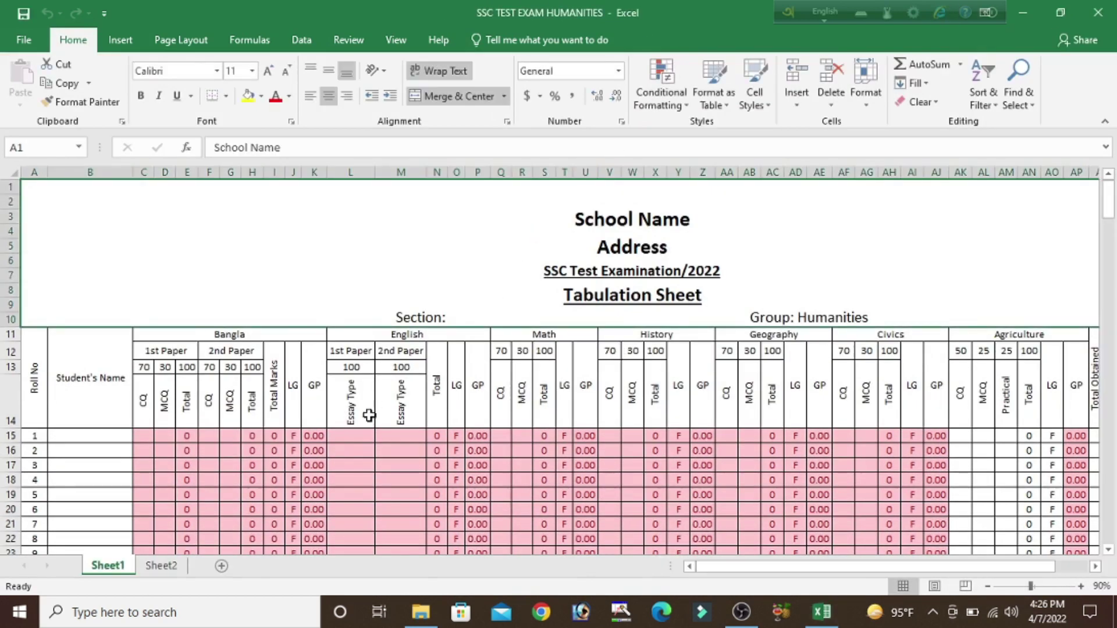
{"action": "left_click_drag", "start_coordinate": [827, 567], "coordinate": [710, 590]}
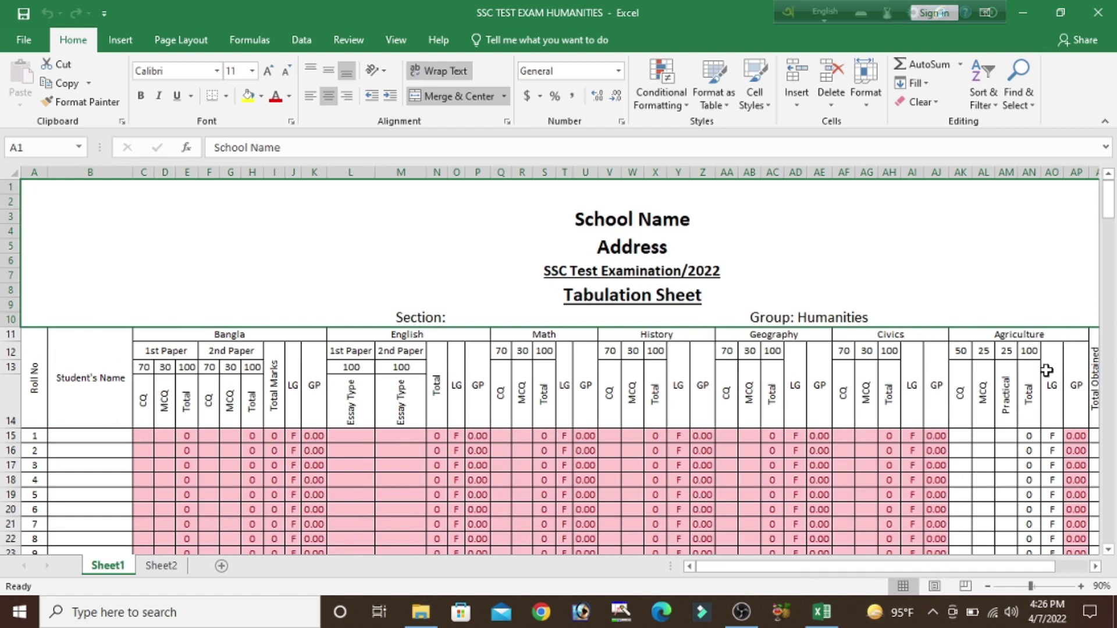
Step: Enter the roll 1 student's name and the Bangla 1st Paper marks, CQ 66 and MCQ 27, in row 15
{"action": "left_click", "coordinate": [77, 436]}
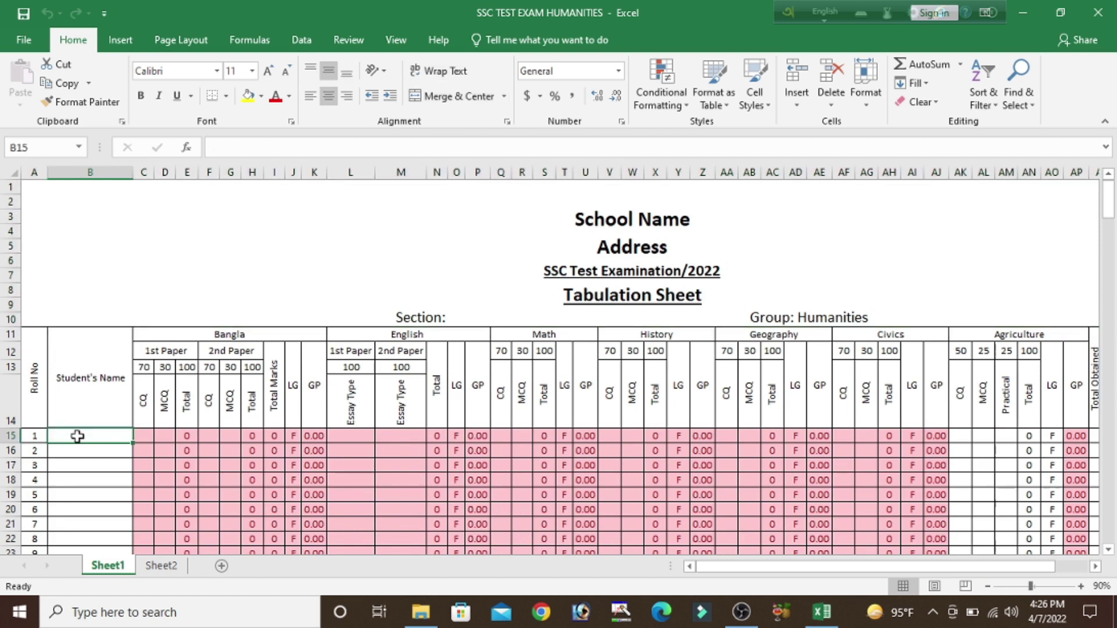
{"action": "type", "text": "Badol"}
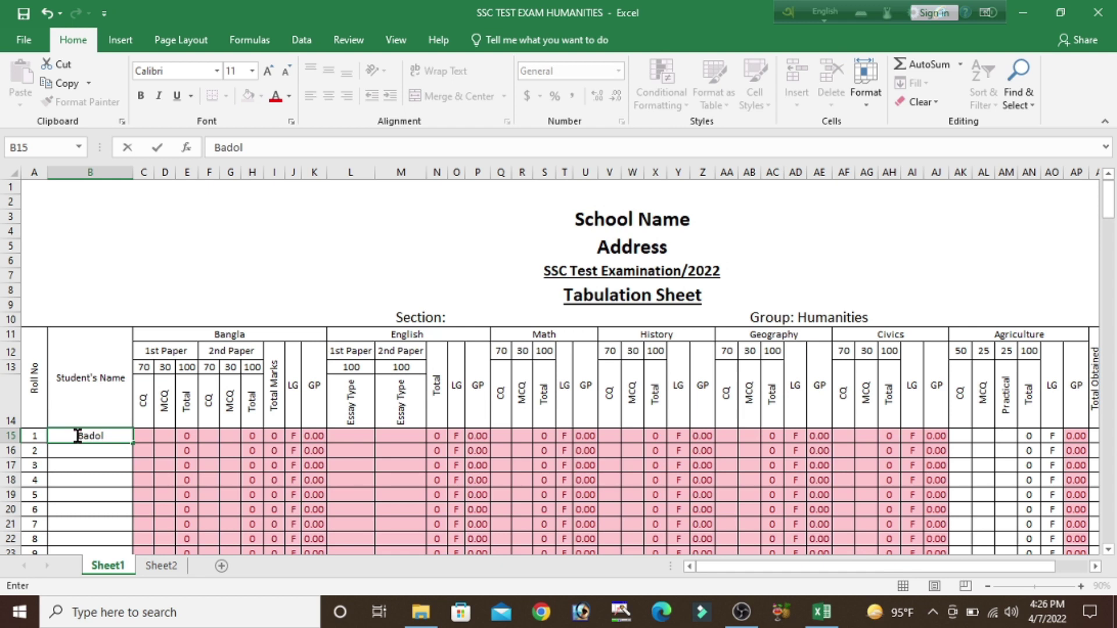
{"action": "key", "text": "Tab"}
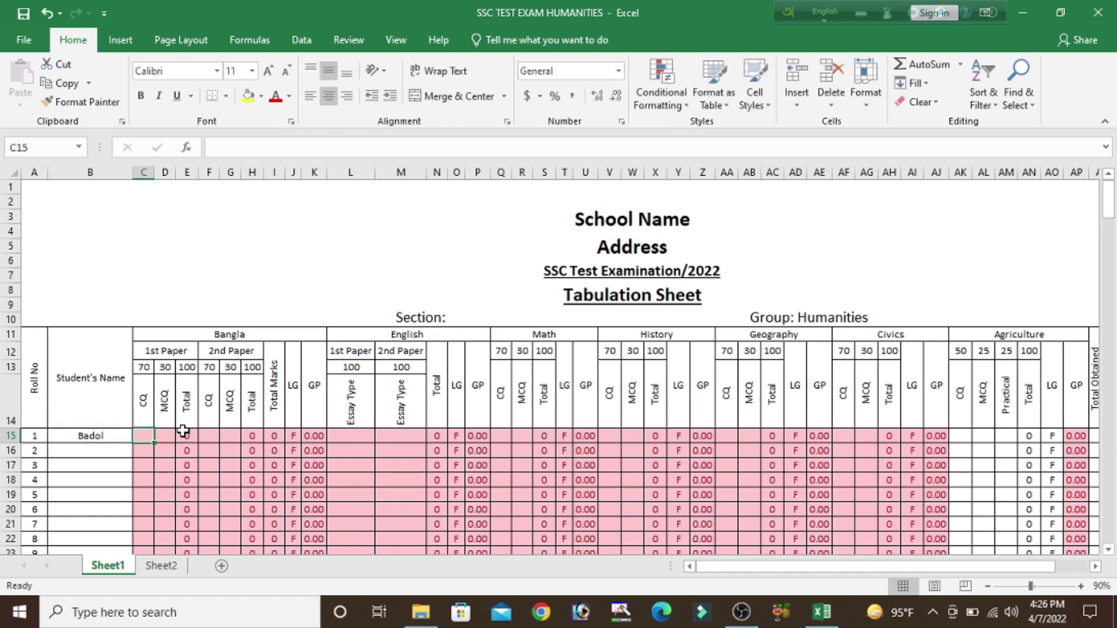
{"action": "type", "text": "66"}
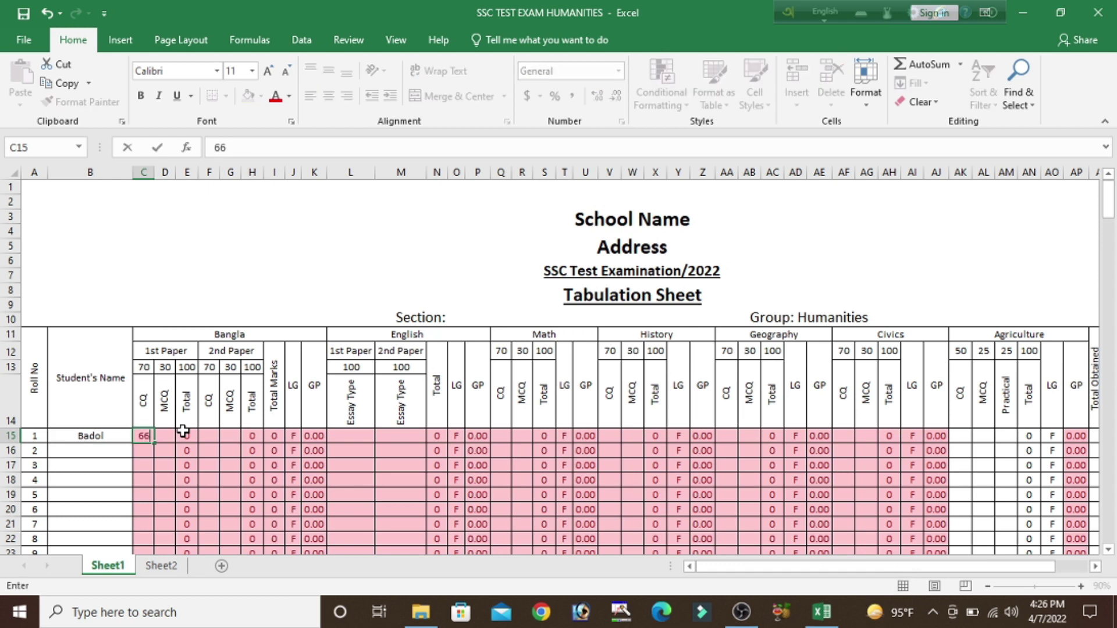
{"action": "key", "text": "Tab"}
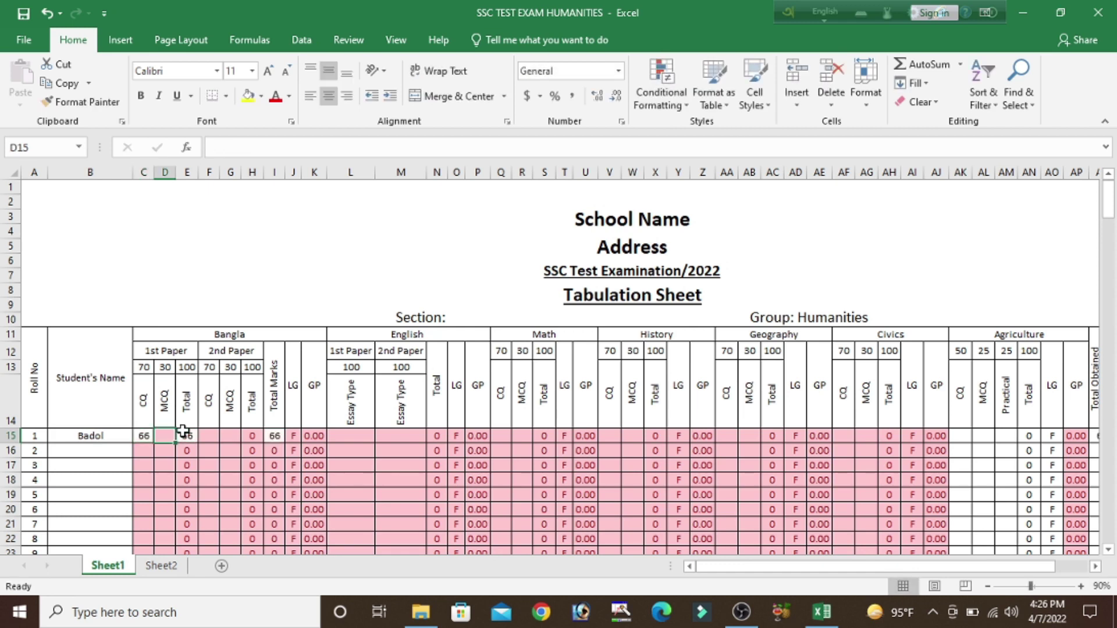
{"action": "type", "text": "27"}
{"action": "key", "text": "Tab"}
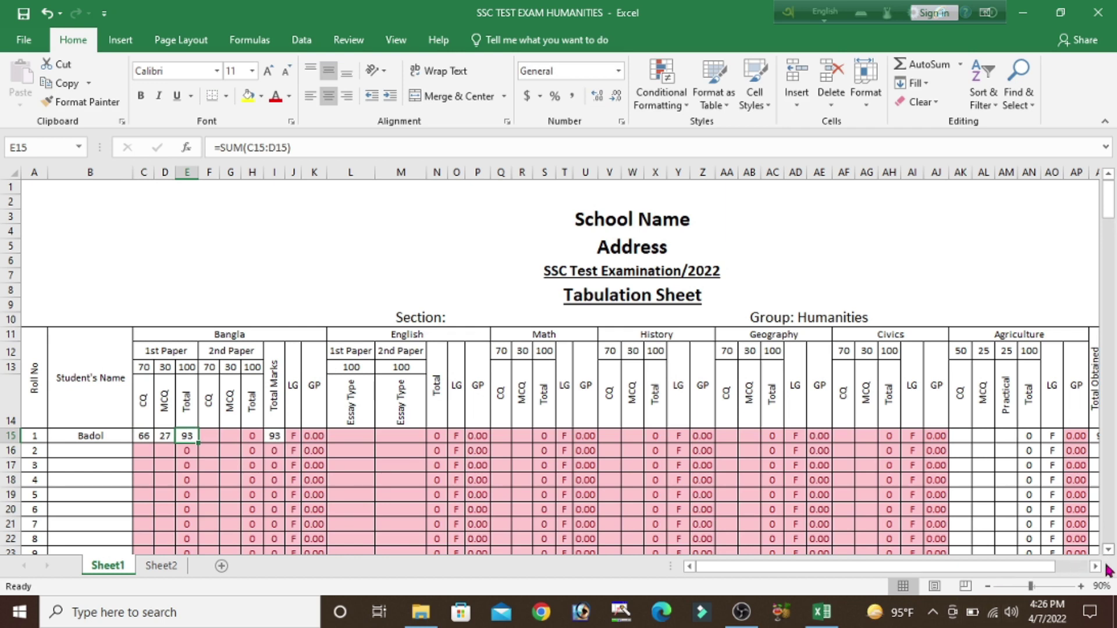
Step: Enter the roll 1 student's Bangla 2nd Paper marks as CQ 56 and MCQ 22
{"action": "left_click", "coordinate": [1077, 586]}
{"action": "left_click", "coordinate": [1076, 586]}
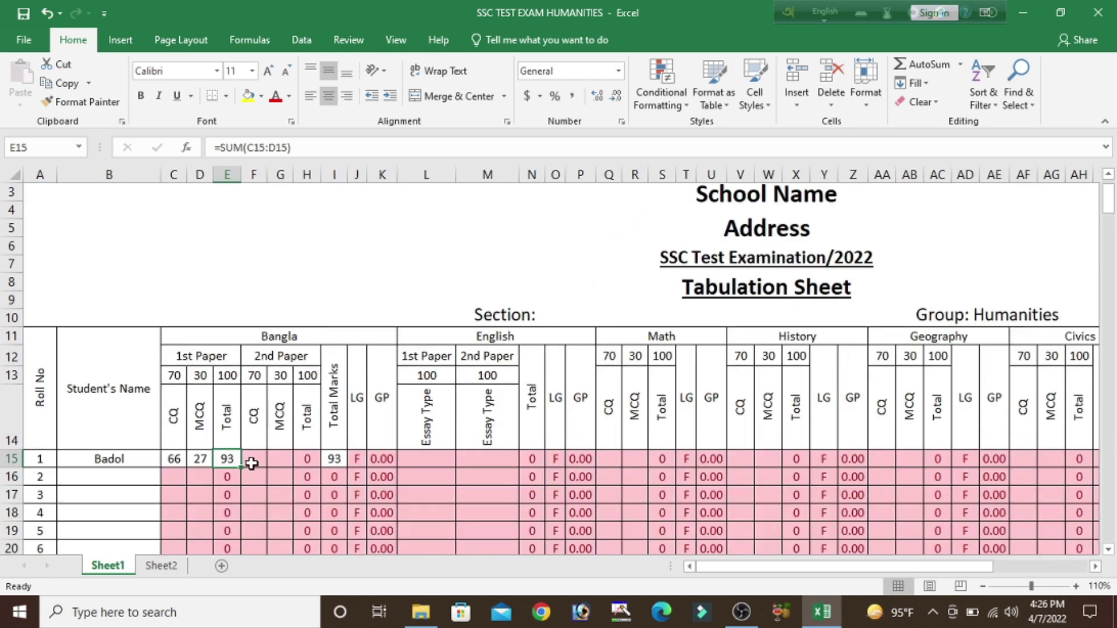
{"action": "left_click", "coordinate": [256, 460]}
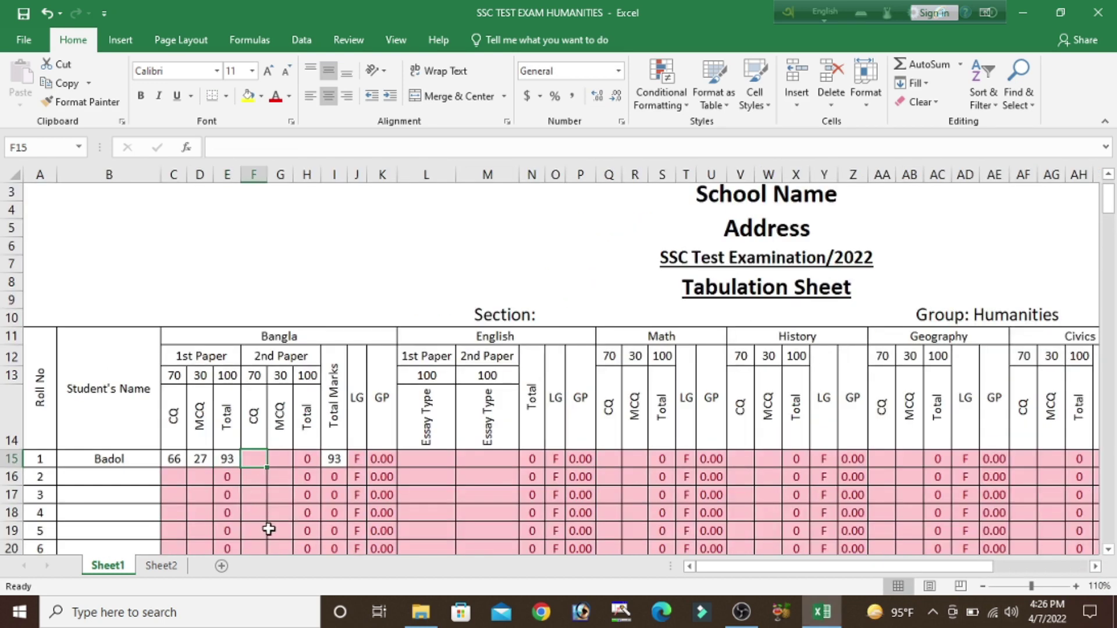
{"action": "type", "text": "56"}
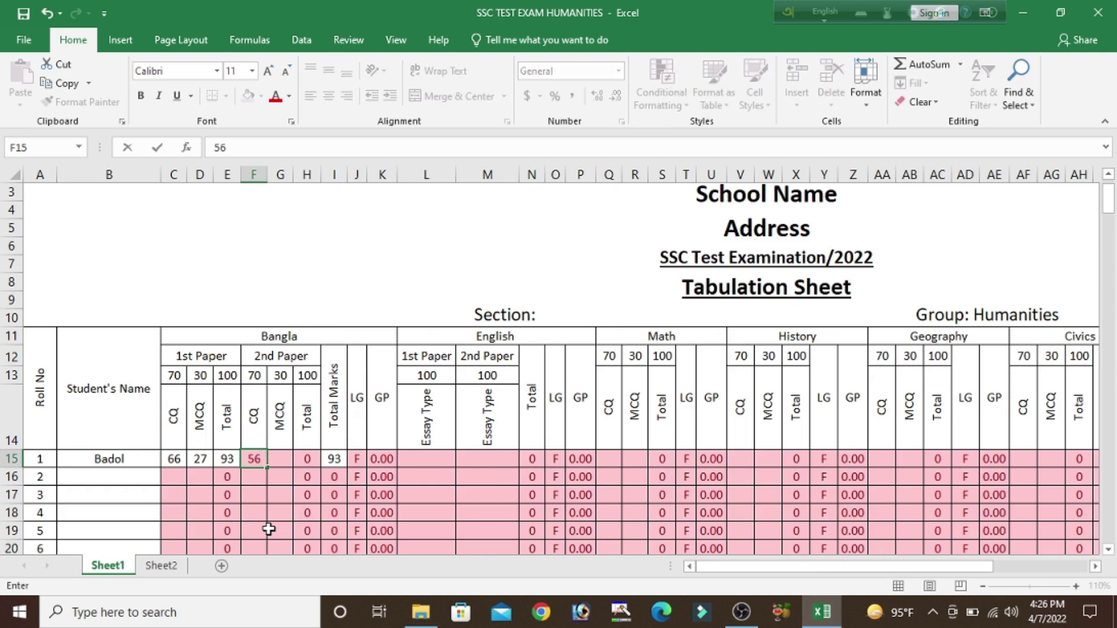
{"action": "key", "text": "Tab"}
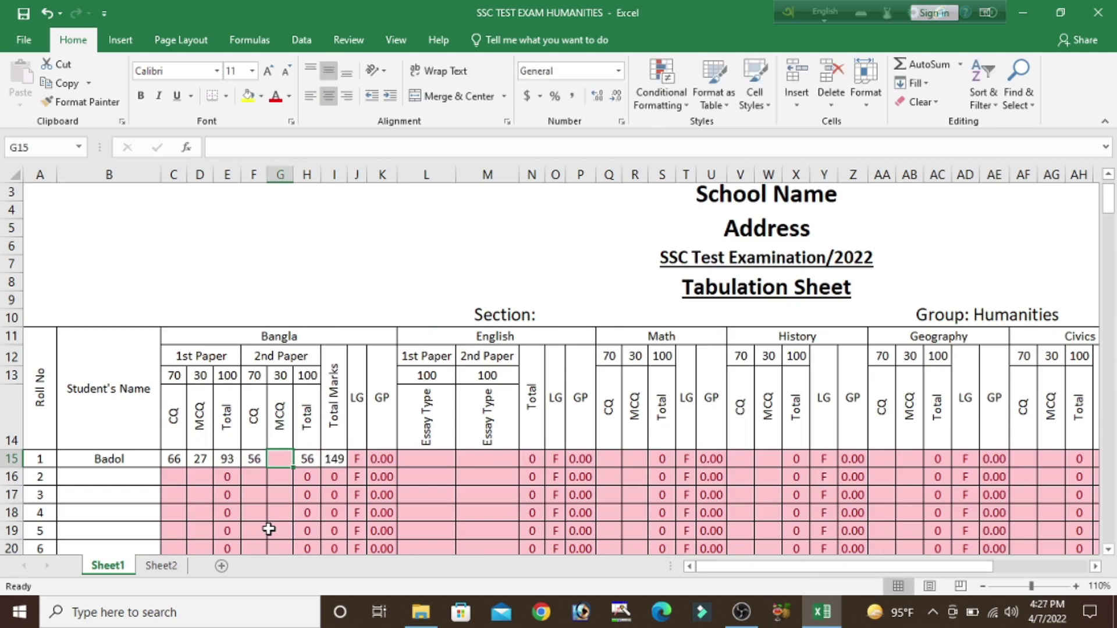
{"action": "type", "text": "22"}
{"action": "key", "text": "Tab"}
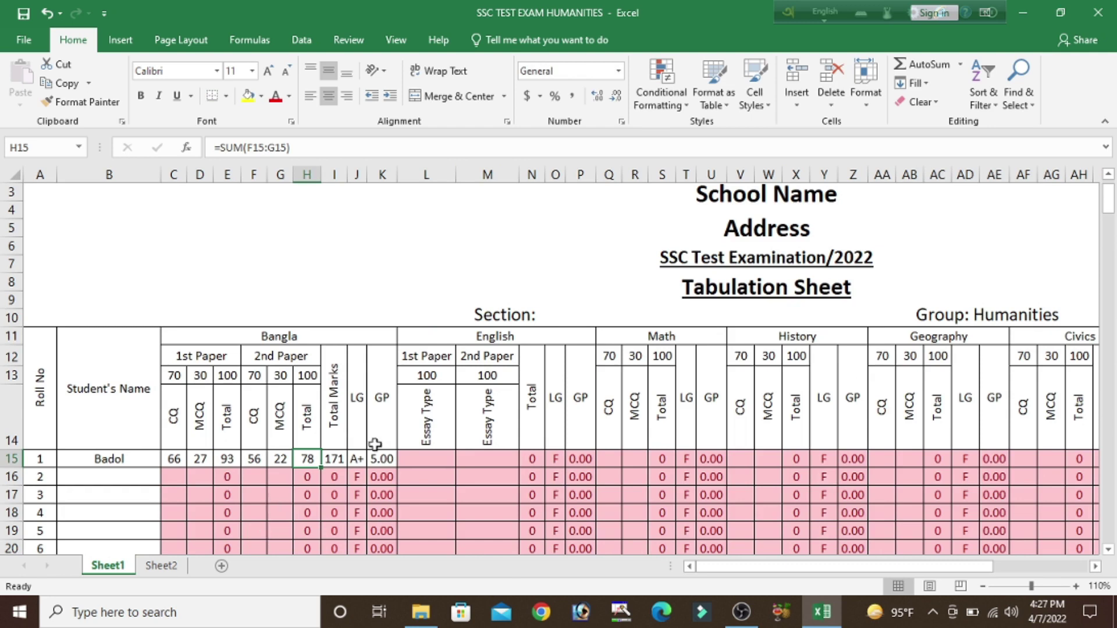
Step: Enter the roll 1 student's English marks, 87 for the 1st Paper and 78 for the 2nd Paper
{"action": "left_click", "coordinate": [445, 458]}
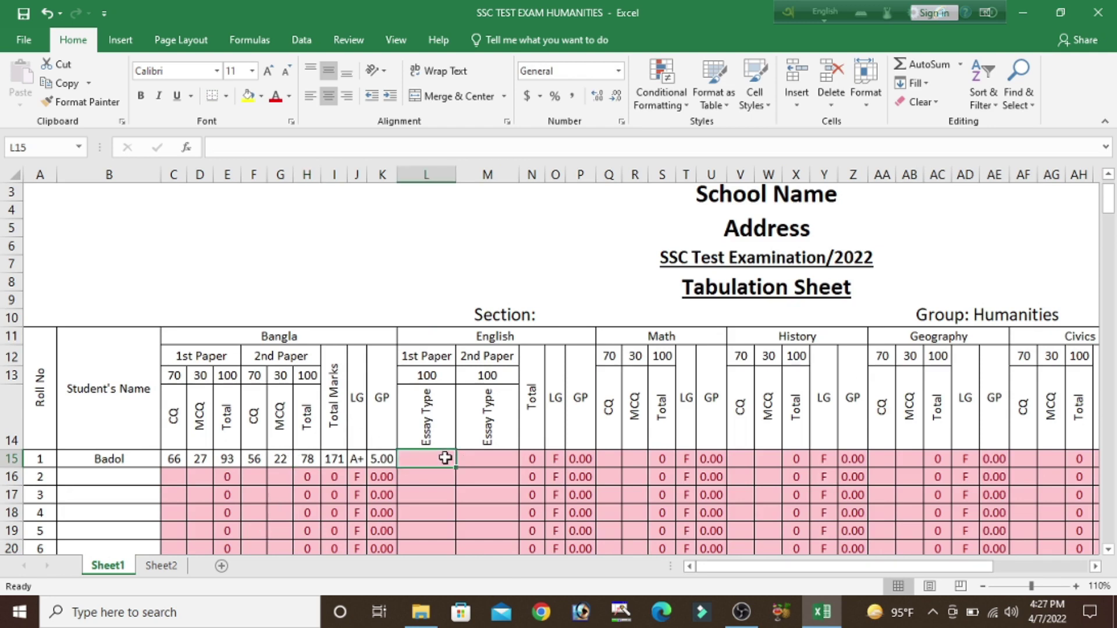
{"action": "type", "text": "87"}
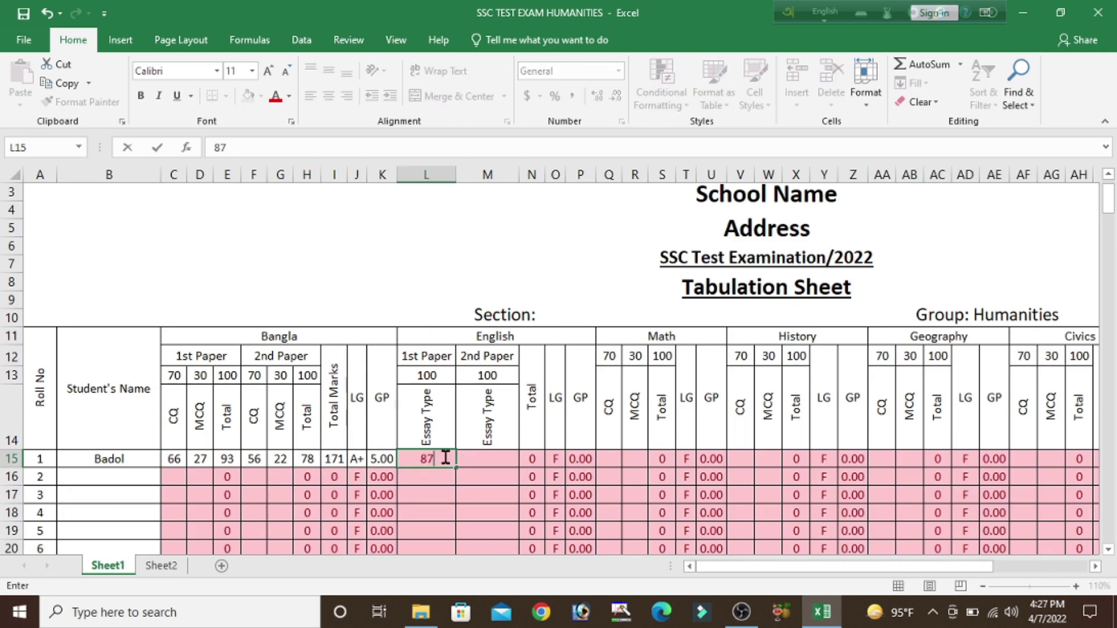
{"action": "key", "text": "Tab"}
{"action": "type", "text": "7"}
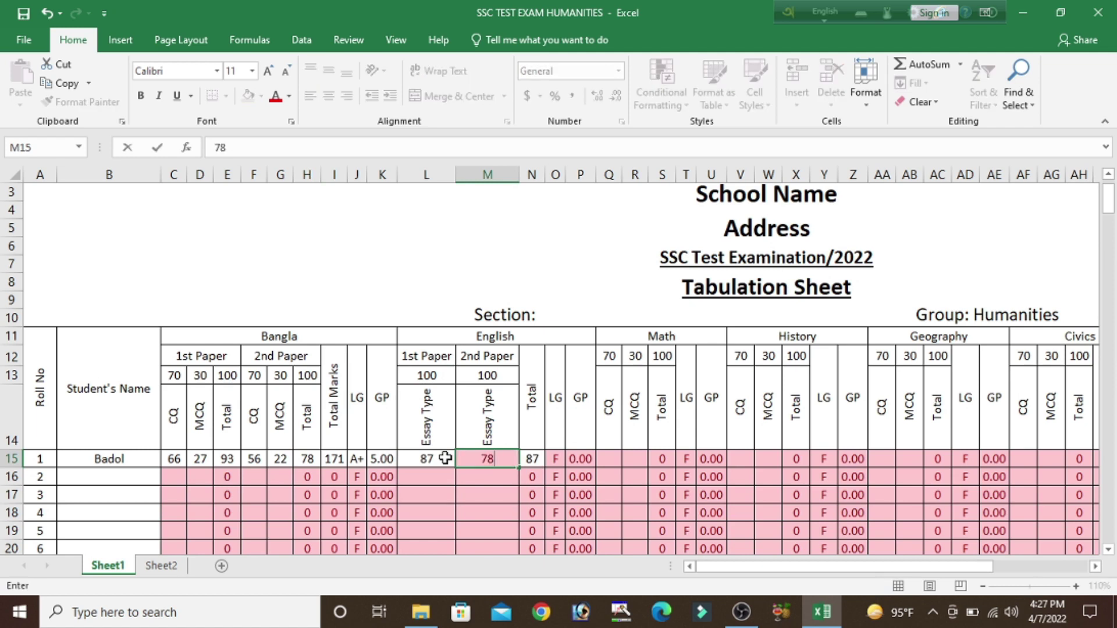
{"action": "key", "text": "Tab"}
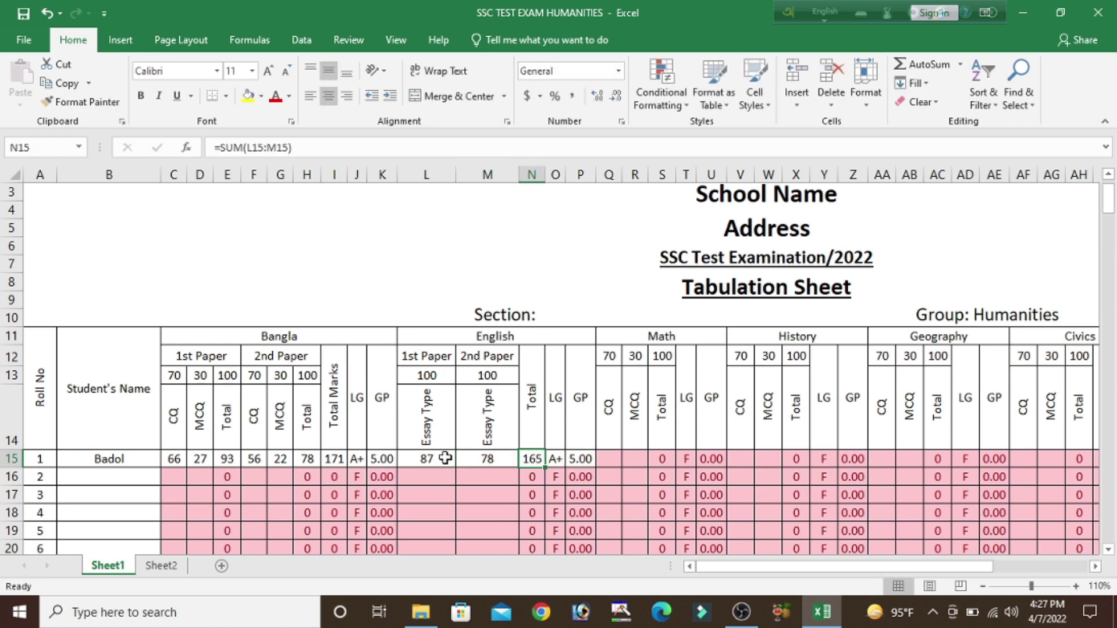
Step: Enter the roll 1 student's Math marks as CQ 66 and MCQ 30
{"action": "left_click", "coordinate": [610, 460]}
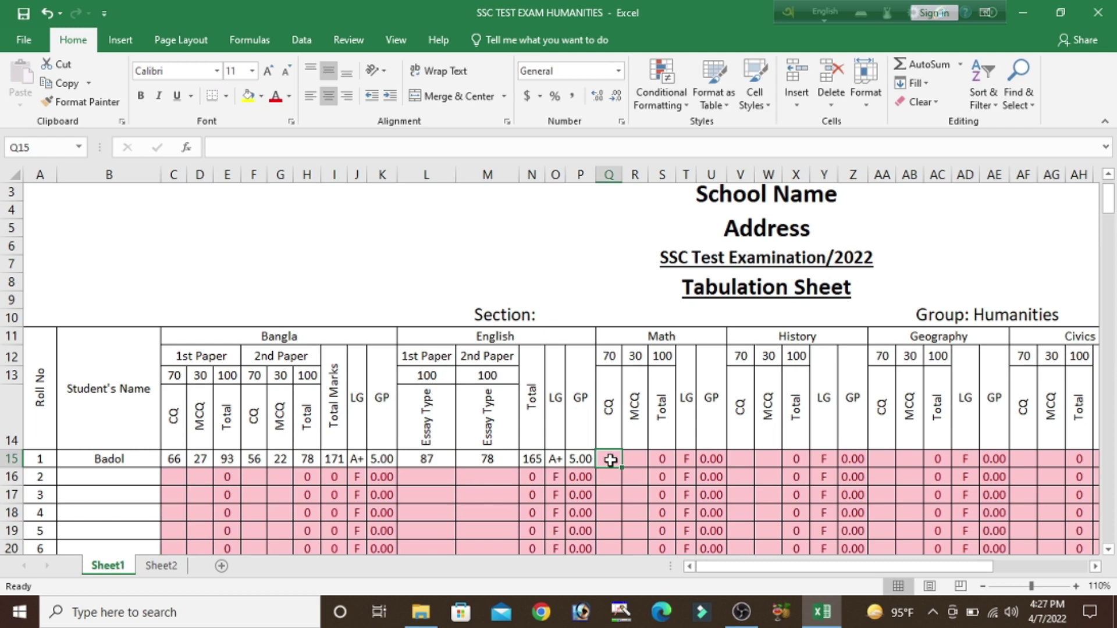
{"action": "type", "text": "66"}
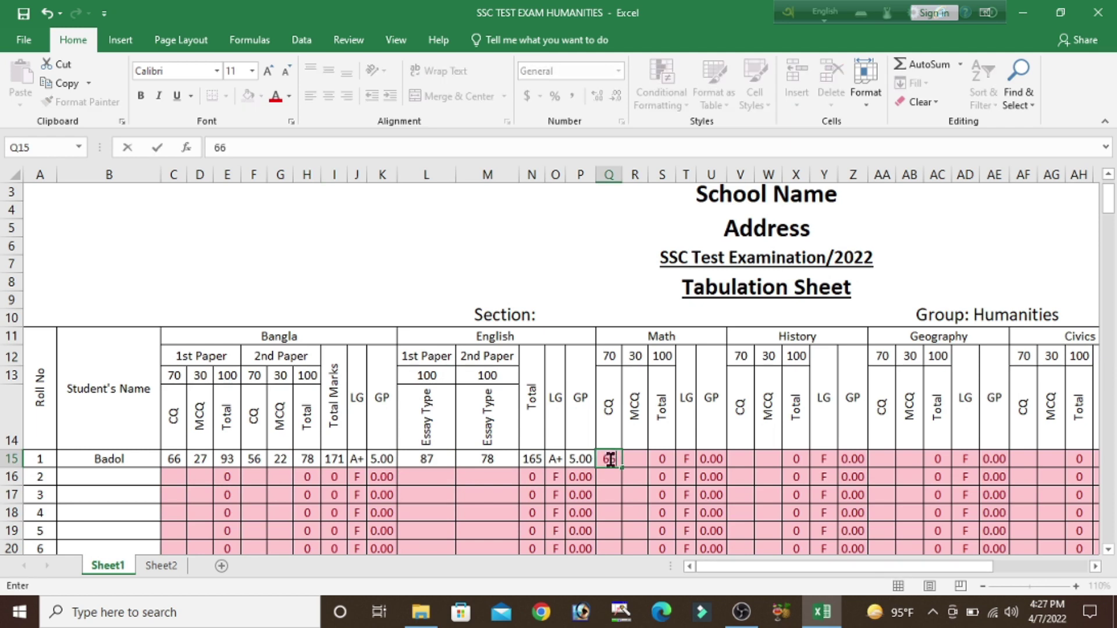
{"action": "key", "text": "Tab"}
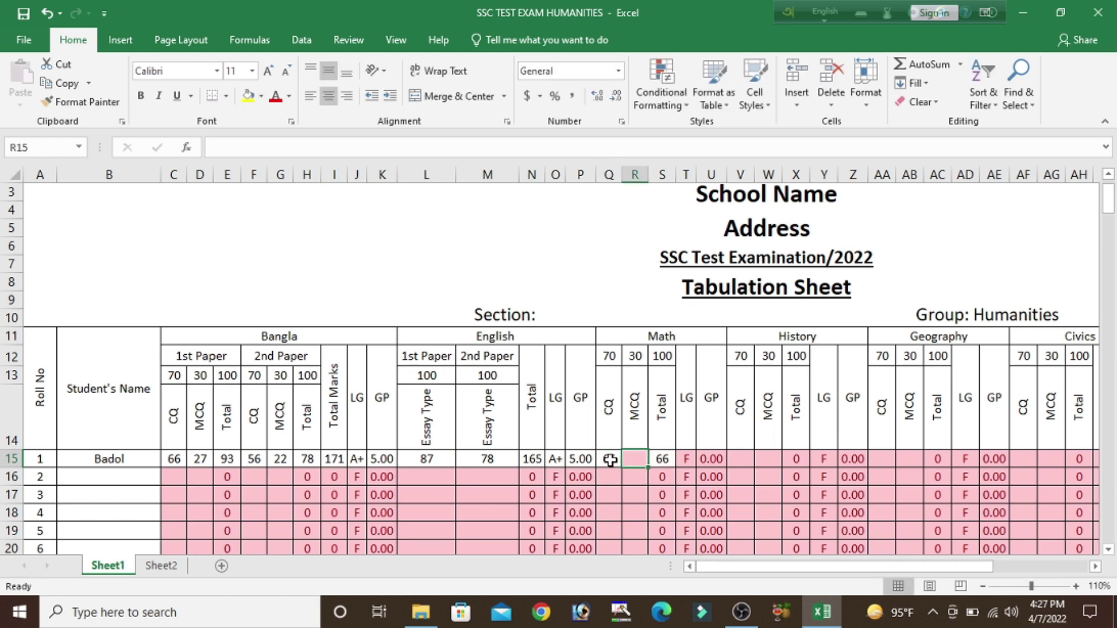
{"action": "type", "text": "3"}
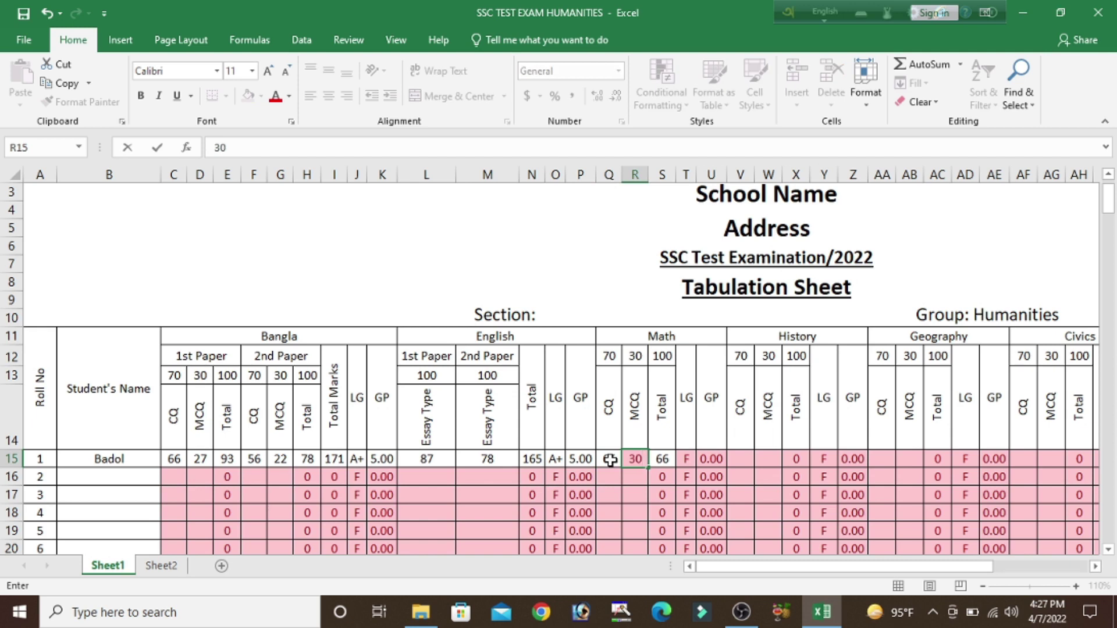
{"action": "type", "text": "0"}
{"action": "key", "text": "Tab"}
Step: Fill in roll 1's remaining marks: History 65 and 27, Geography 56 and 26, Civics 55 and 25, Agriculture 55, 25 and 25
{"action": "left_click", "coordinate": [746, 459]}
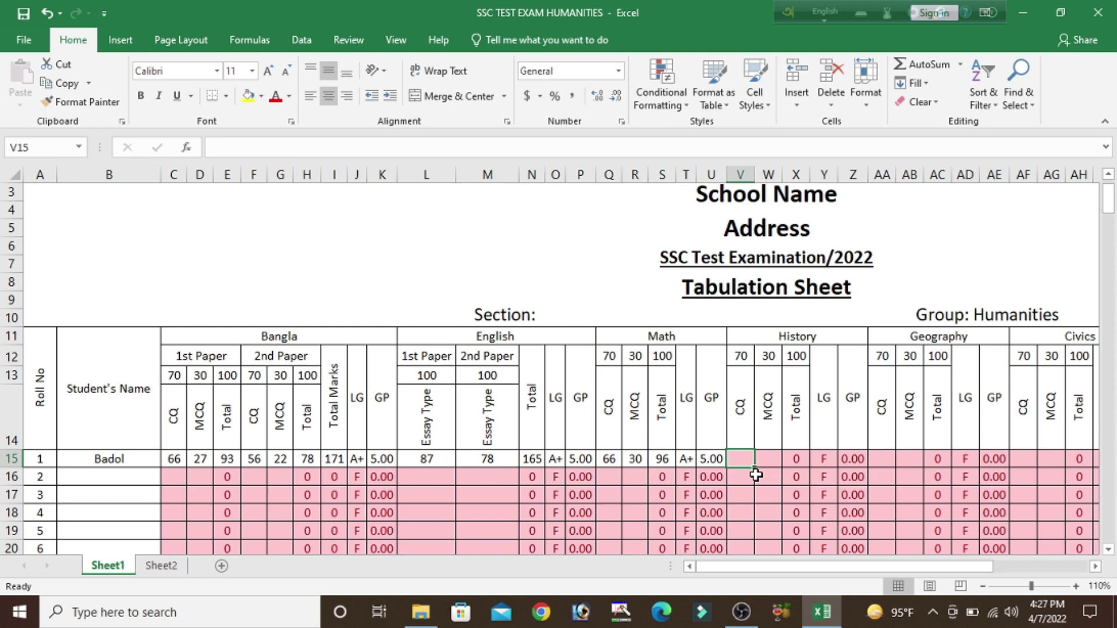
{"action": "type", "text": "65"}
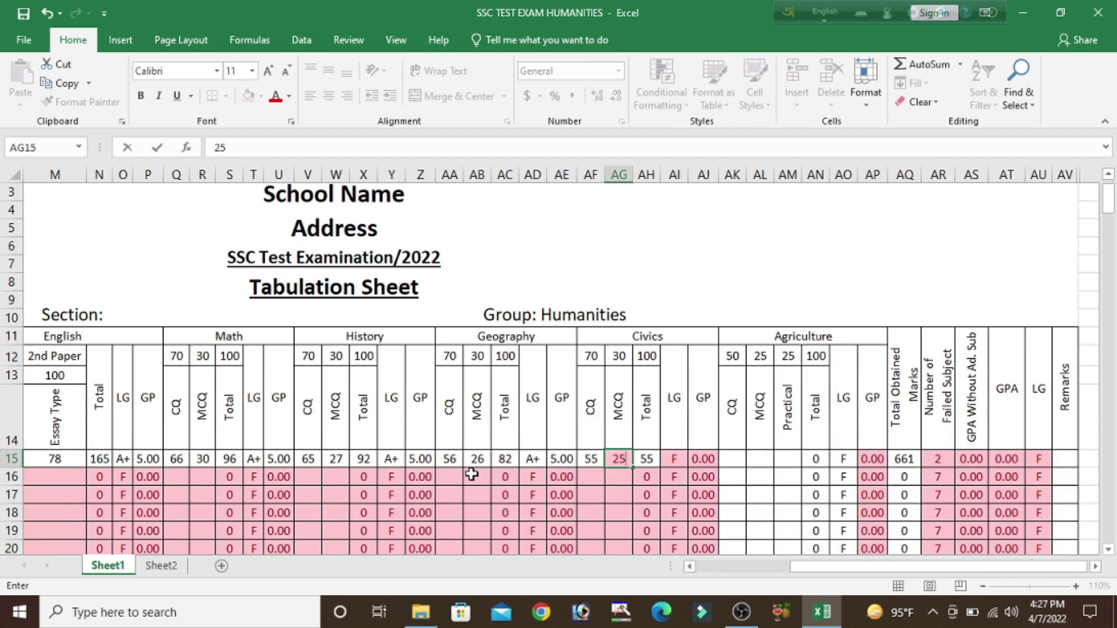
{"action": "key", "text": "Tab"}
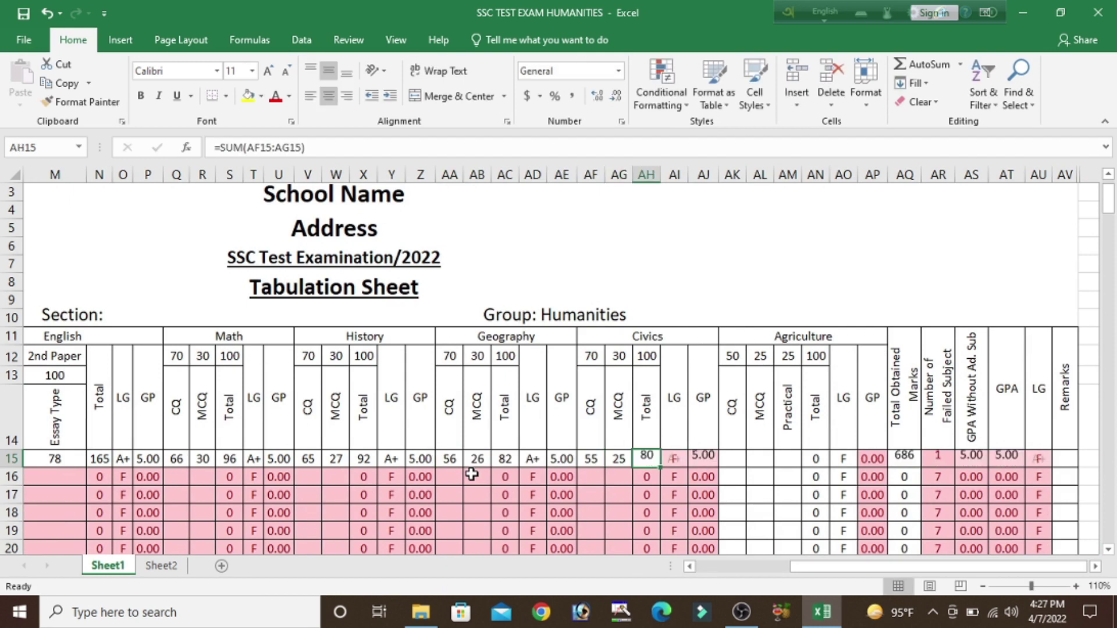
{"action": "left_click", "coordinate": [736, 461]}
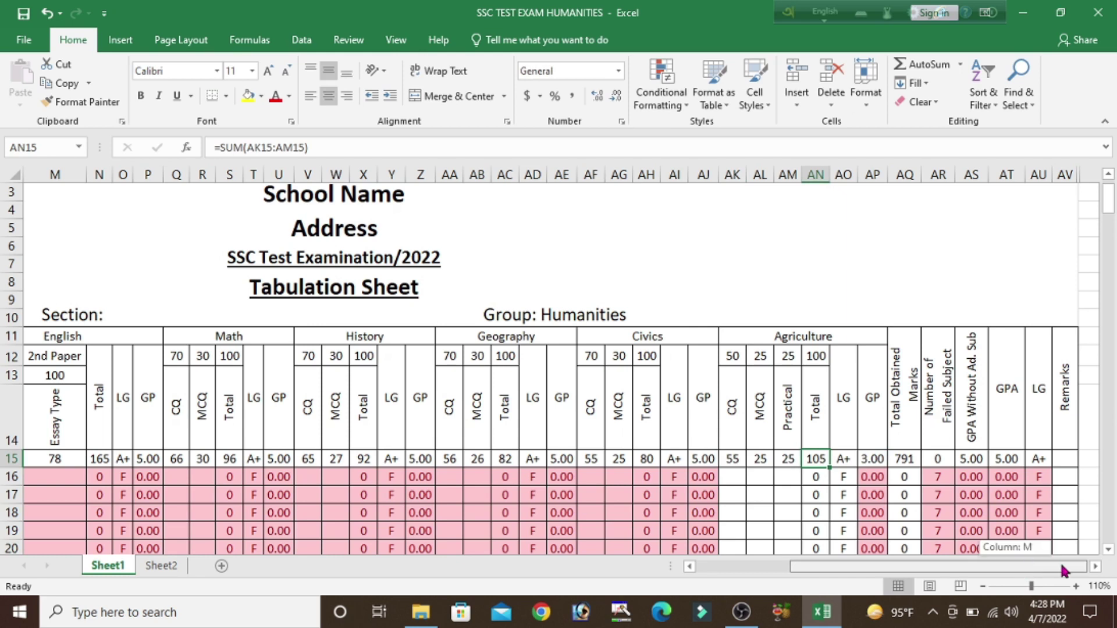
Step: Rename the Humanities workbook's Sheet1 worksheet as "Tabulation Sheet"
{"action": "right_click", "coordinate": [112, 568]}
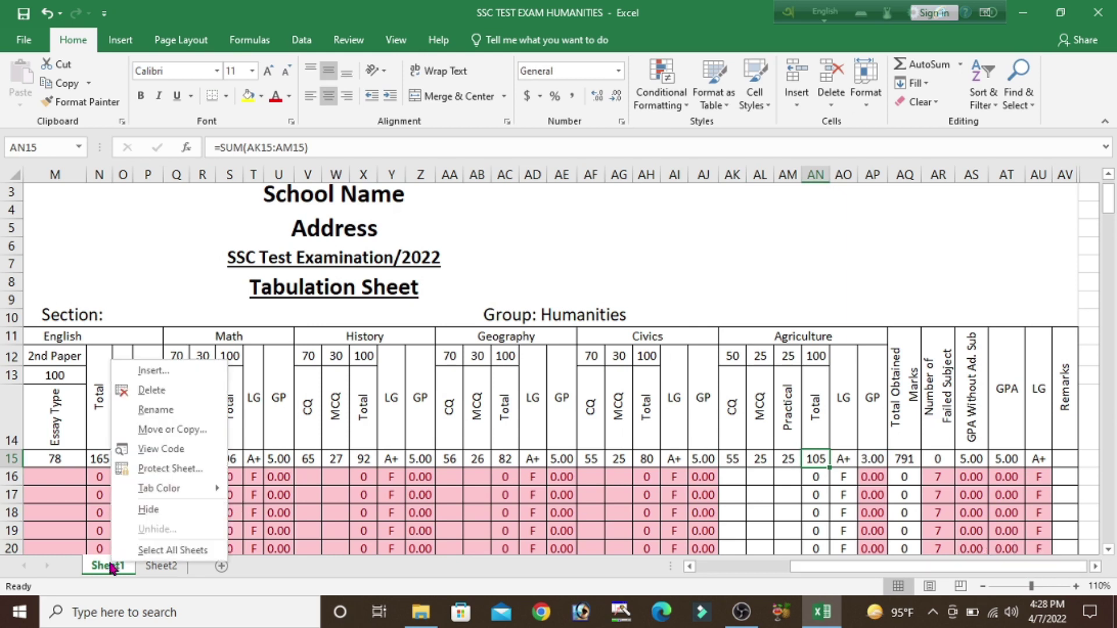
{"action": "left_click", "coordinate": [153, 410]}
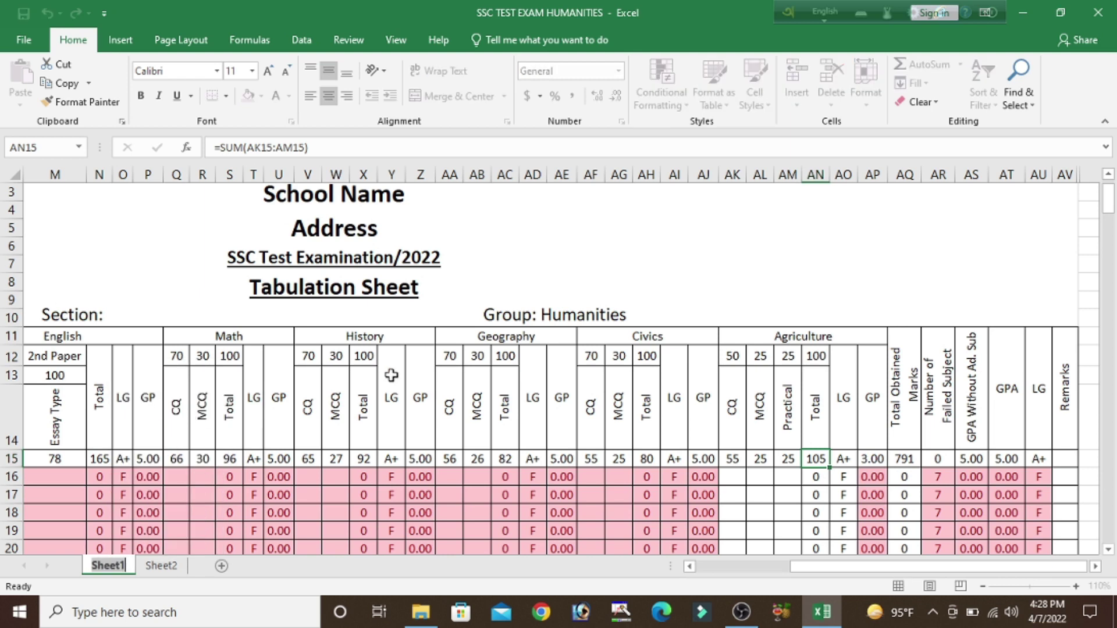
{"action": "type", "text": "Tabulation Sheet"}
{"action": "key", "text": "Return"}
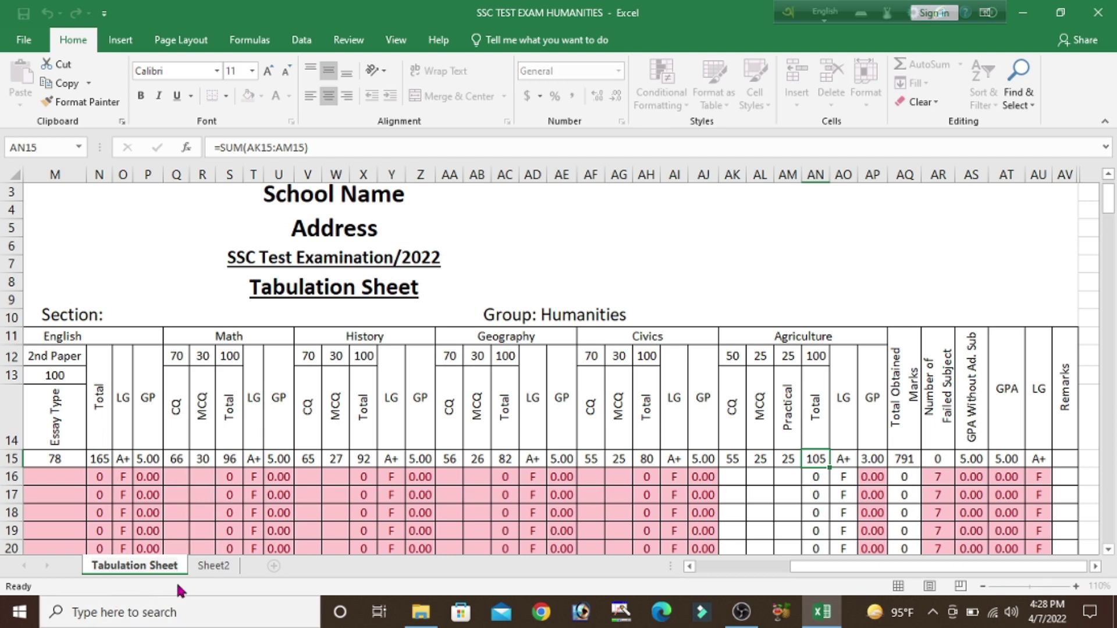
Step: Display the marks sheet for roll number 2 on Sheet2 of the Humanities workbook
{"action": "left_click", "coordinate": [215, 566]}
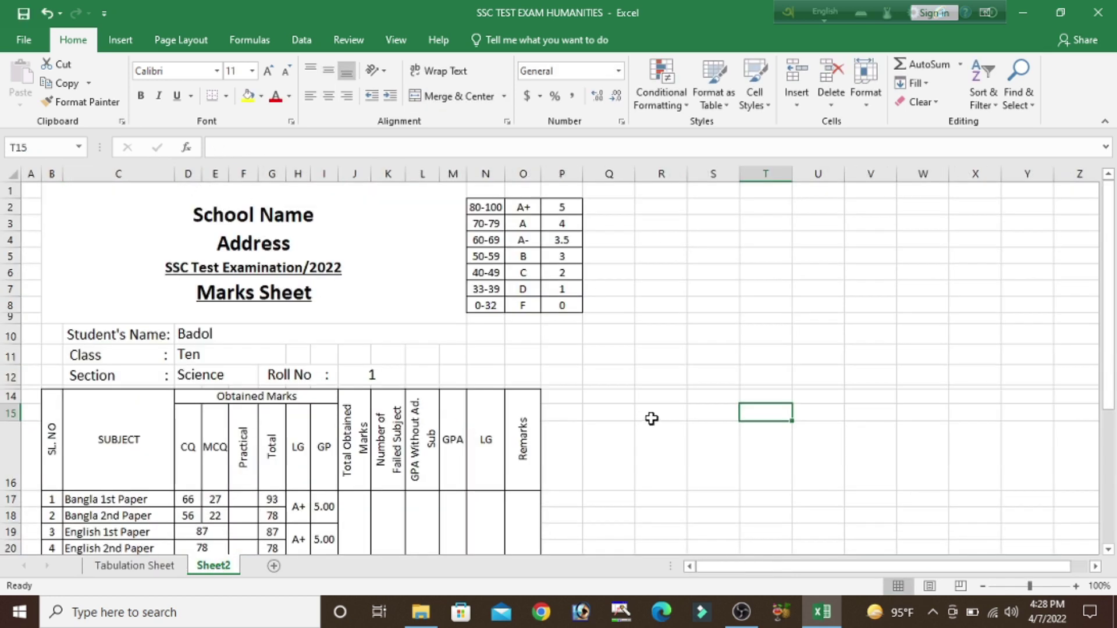
{"action": "scroll", "coordinate": [650, 416], "scroll_direction": "down", "scroll_amount": 2}
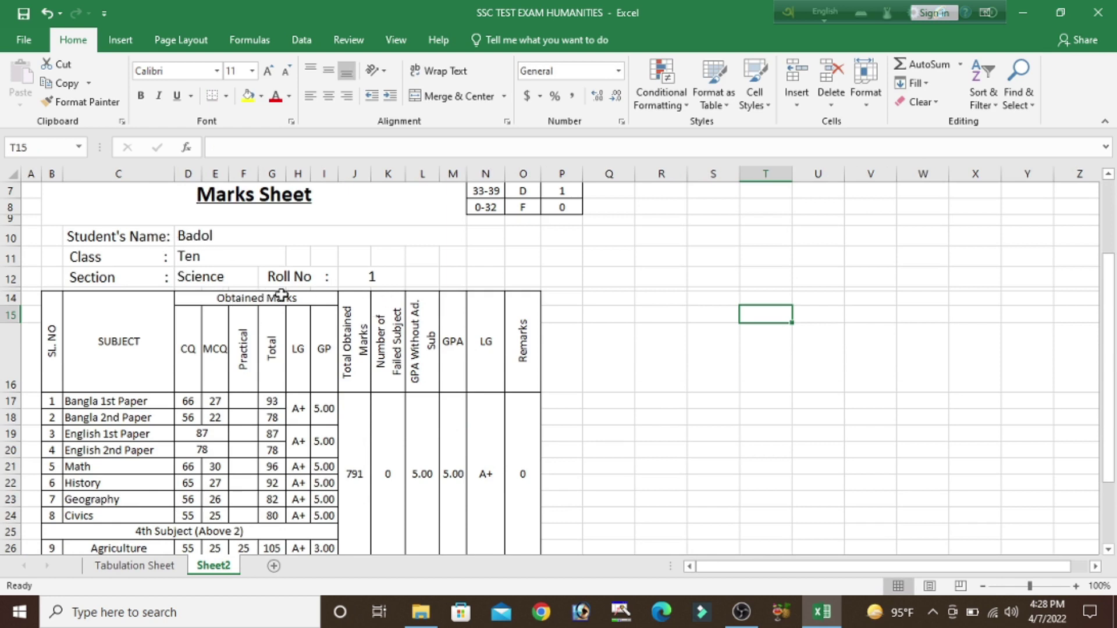
{"action": "scroll", "coordinate": [306, 446], "scroll_direction": "down", "scroll_amount": 1}
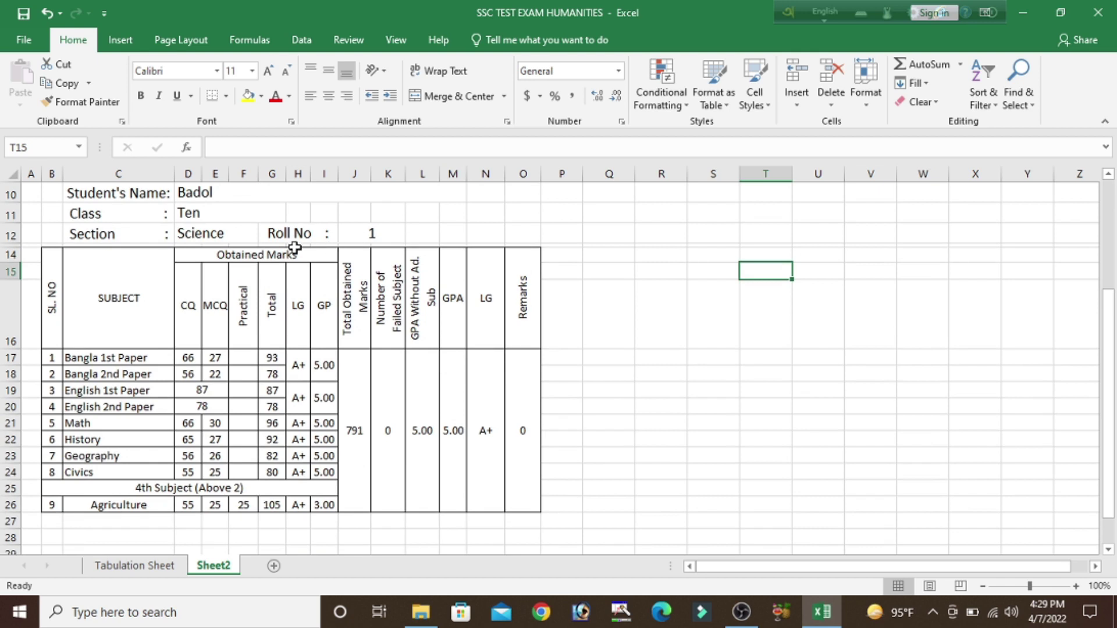
{"action": "left_click", "coordinate": [369, 233]}
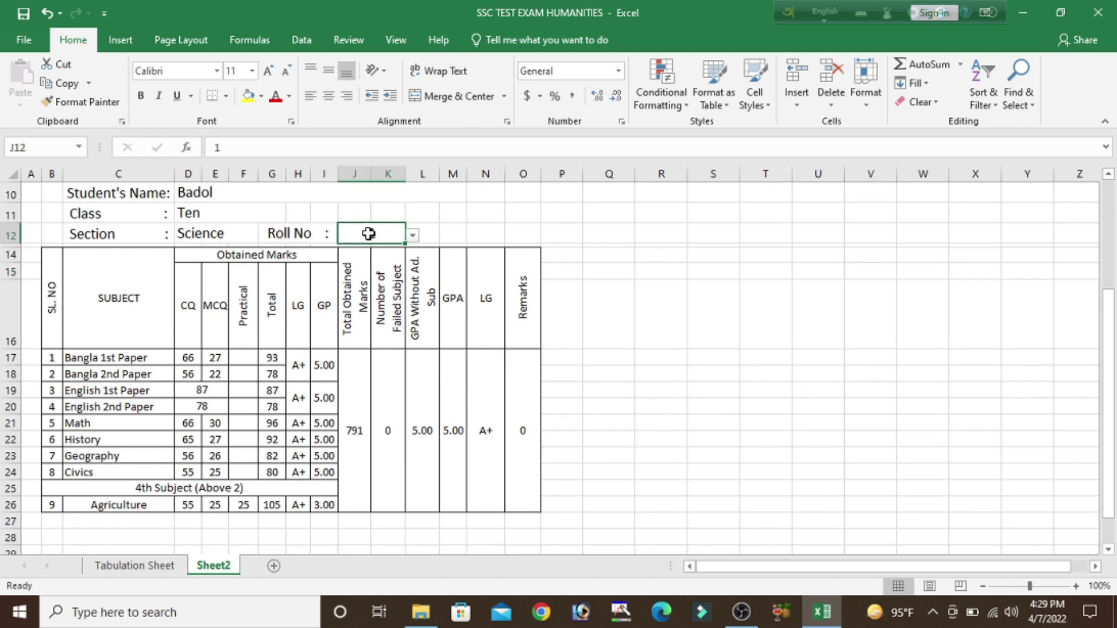
{"action": "left_click", "coordinate": [413, 237]}
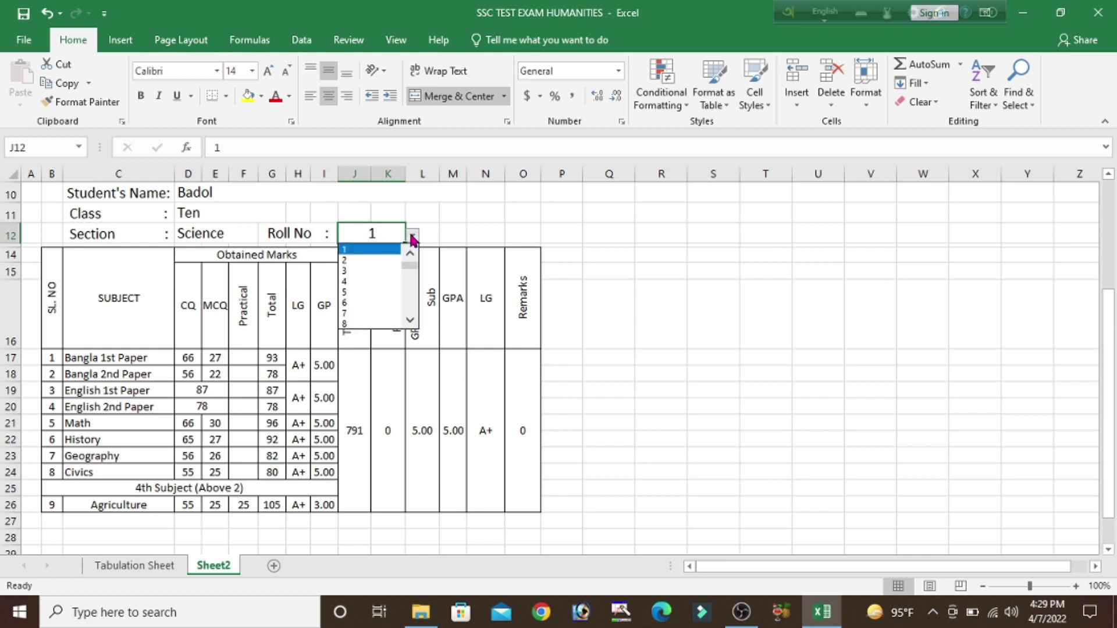
{"action": "left_click", "coordinate": [350, 262]}
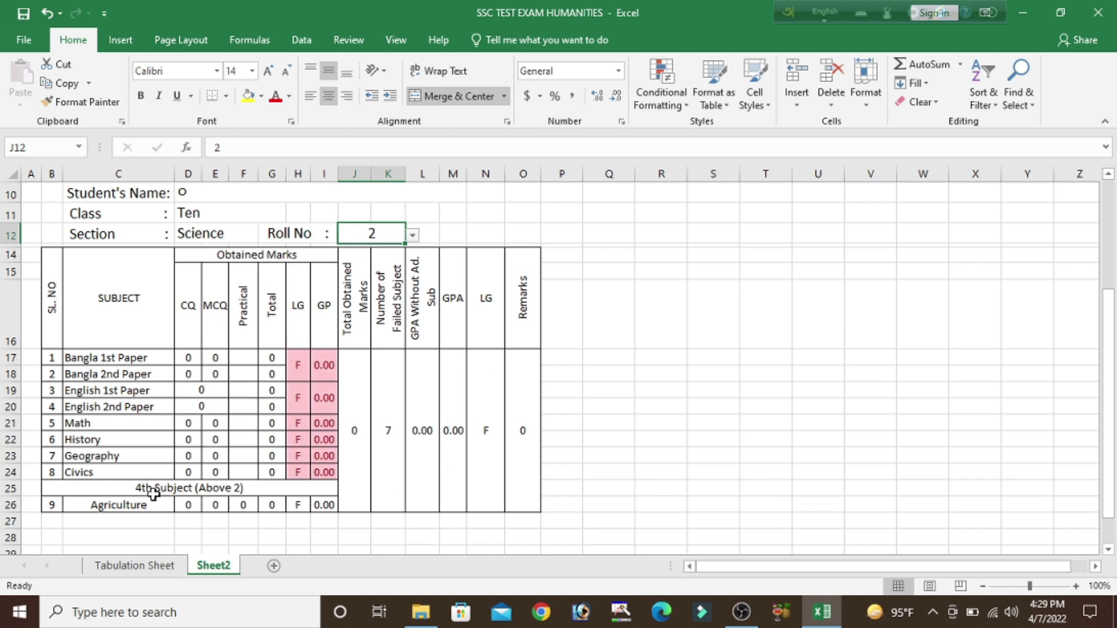
Step: Switch the Humanities marks sheet back to roll number 1 and review the whole sheet
{"action": "left_click", "coordinate": [412, 235]}
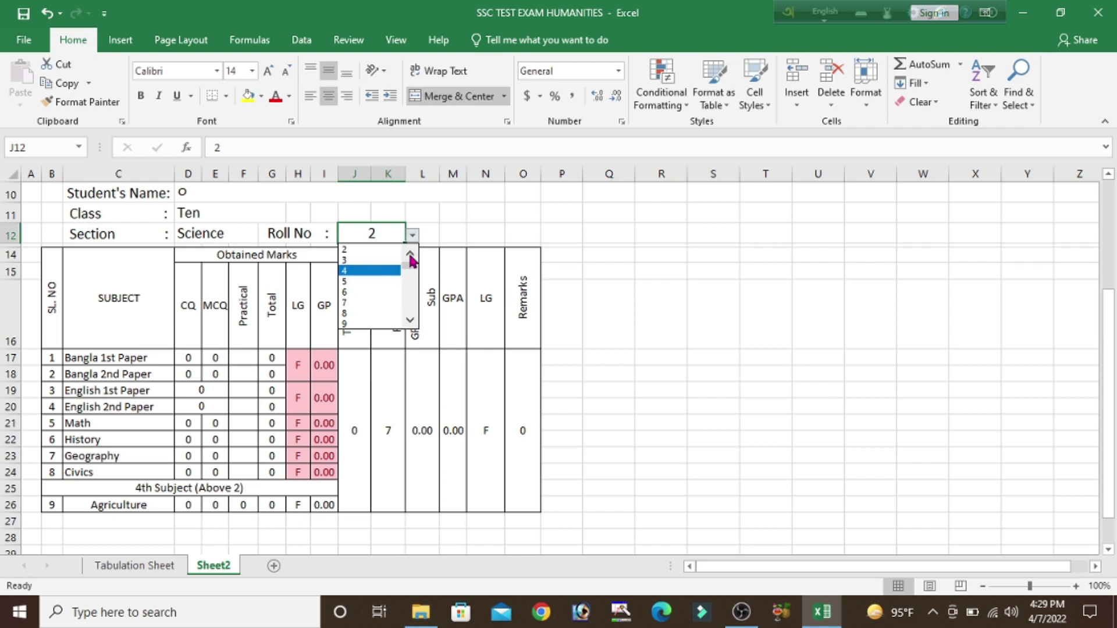
{"action": "left_click", "coordinate": [343, 249]}
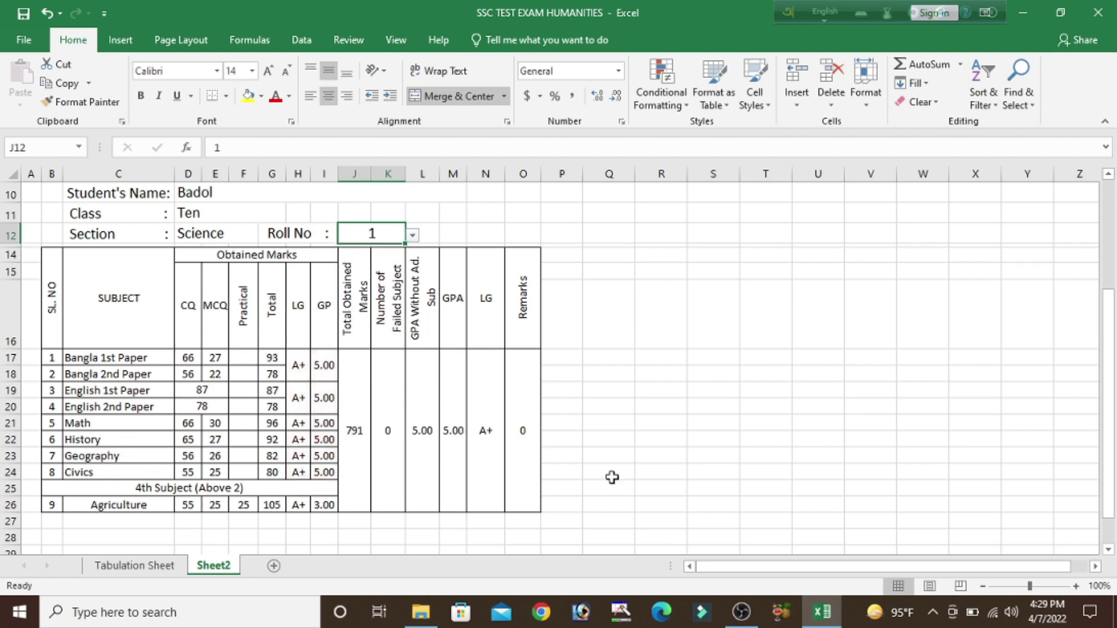
{"action": "scroll", "coordinate": [684, 456], "scroll_direction": "up", "scroll_amount": 3}
{"action": "scroll", "coordinate": [685, 456], "scroll_direction": "down", "scroll_amount": 4}
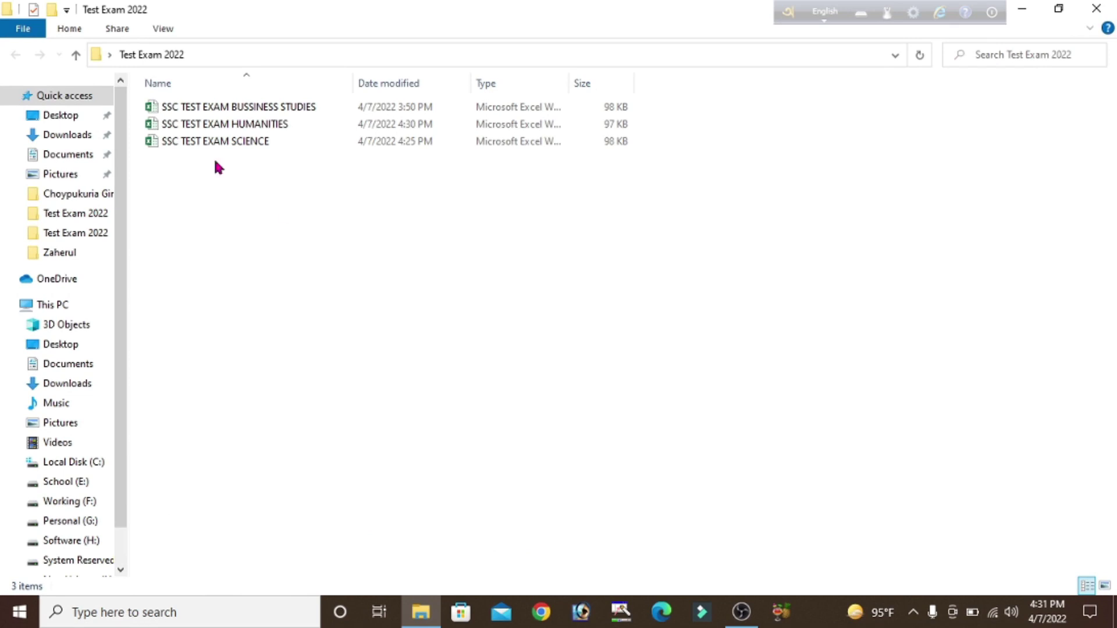
Step: Open the SSC TEST EXAM BUSSINESS STUDIES workbook from the Test Exam 2022 folder, enable editing and review its tabulation sheet through the Remarks column
{"action": "left_click", "coordinate": [237, 113]}
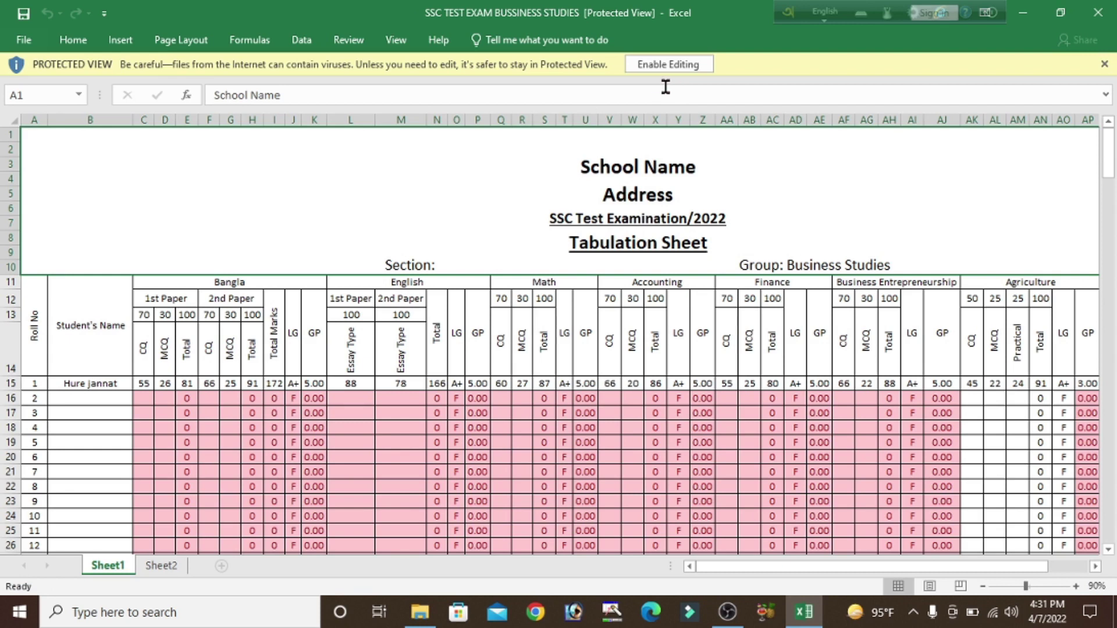
{"action": "left_click", "coordinate": [663, 64]}
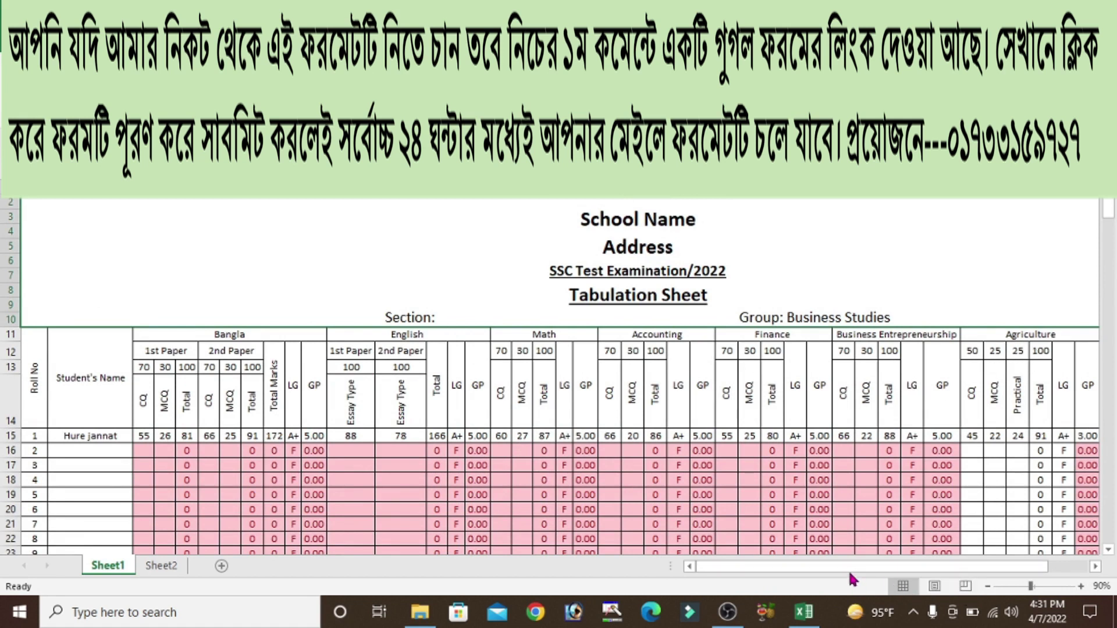
{"action": "left_click_drag", "start_coordinate": [845, 565], "coordinate": [884, 566]}
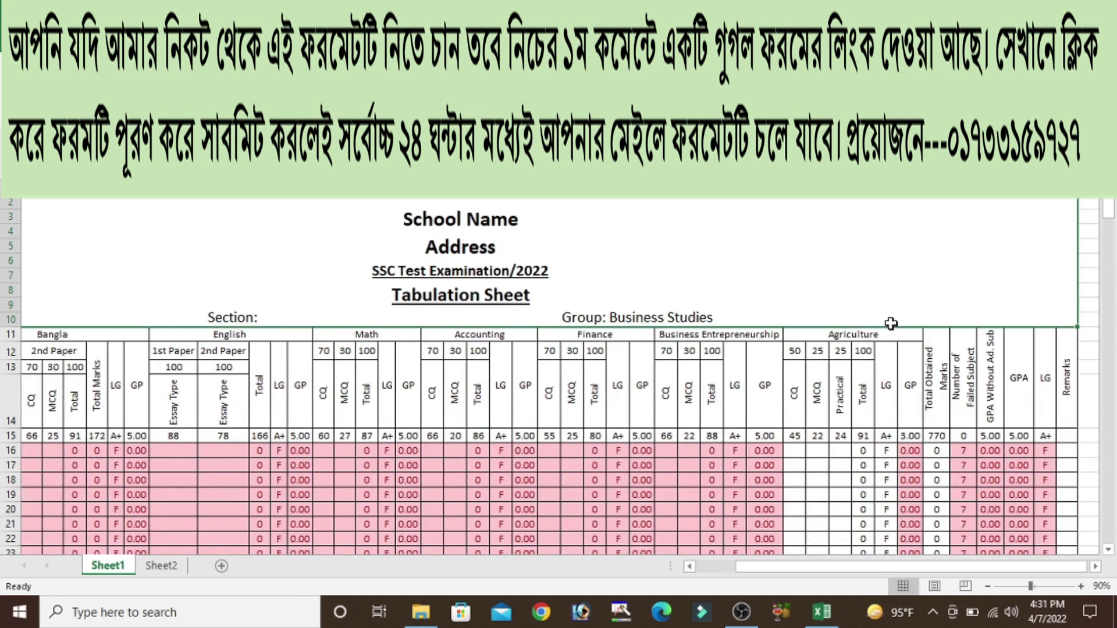
{"action": "left_click_drag", "start_coordinate": [774, 565], "coordinate": [733, 565]}
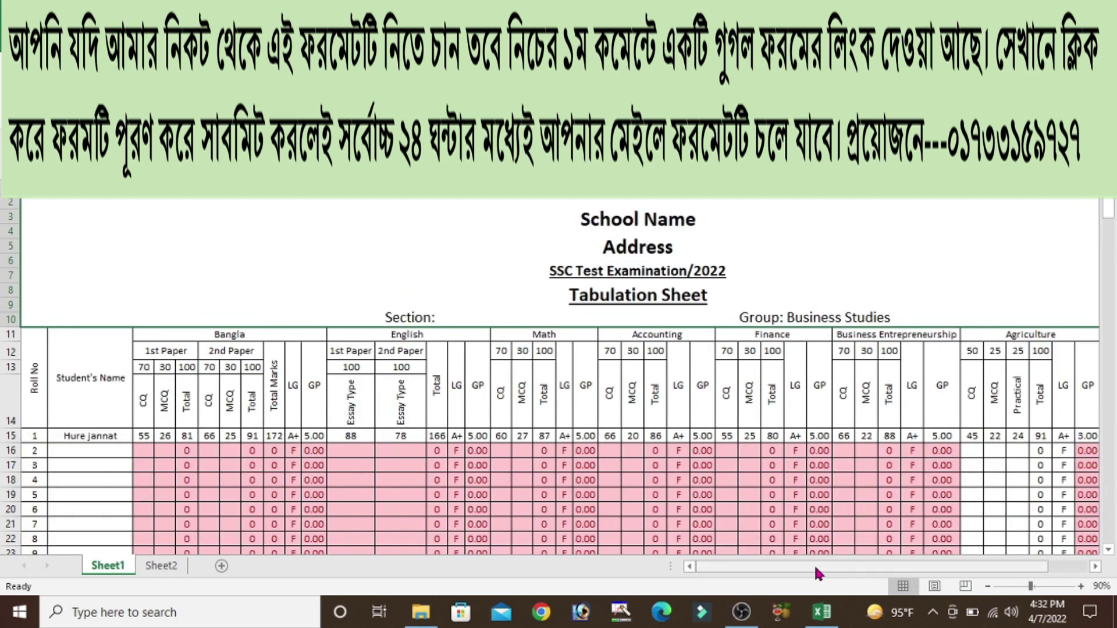
{"action": "scroll", "coordinate": [814, 567], "scroll_direction": "right", "scroll_amount": 3}
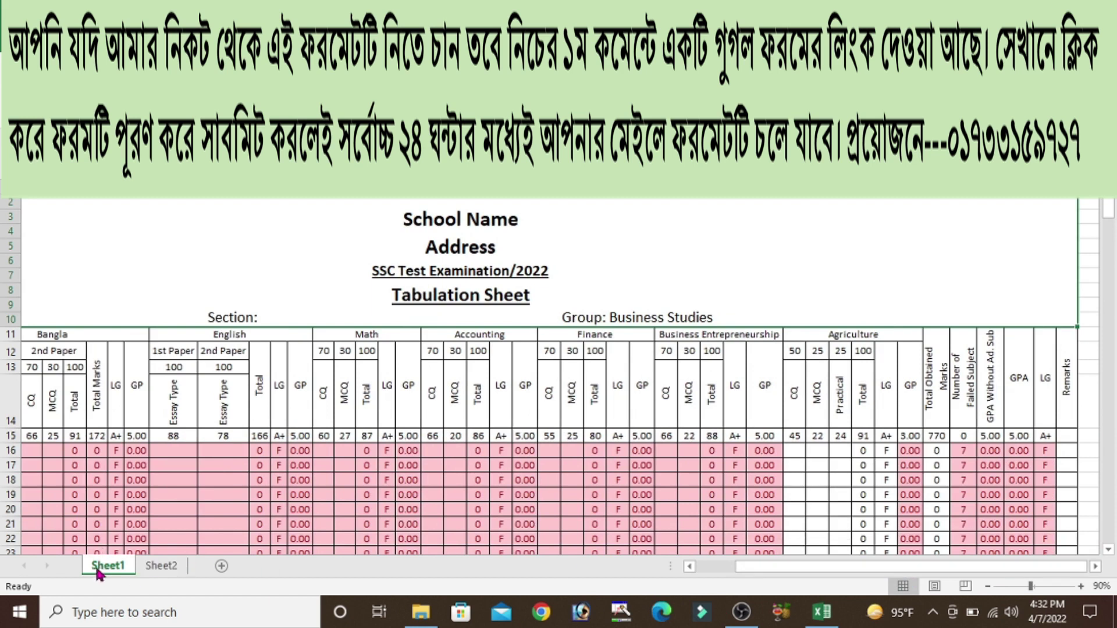
Step: Review the Business Studies marks sheet on Sheet2, including the one for roll number 2
{"action": "left_click", "coordinate": [161, 566]}
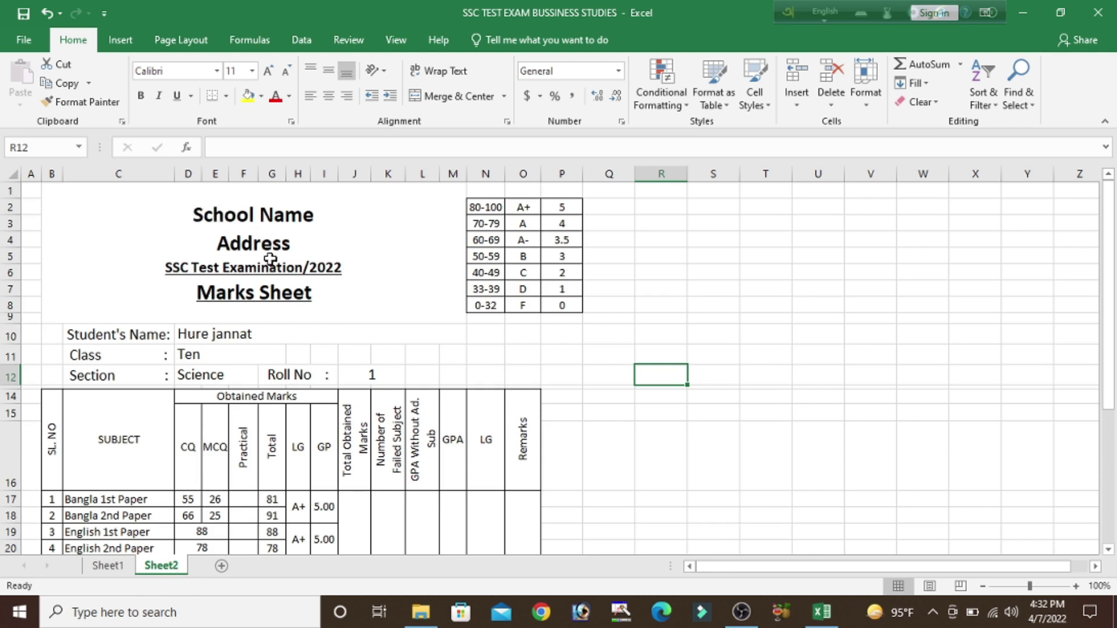
{"action": "scroll", "coordinate": [323, 334], "scroll_direction": "down", "scroll_amount": 2}
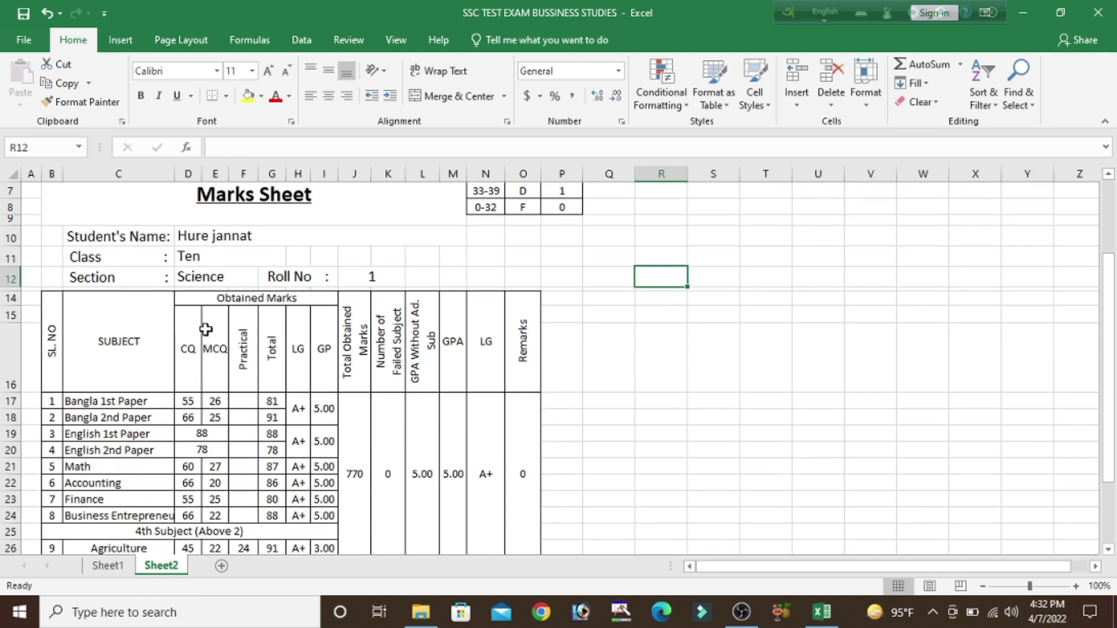
{"action": "scroll", "coordinate": [191, 313], "scroll_direction": "down", "scroll_amount": 1}
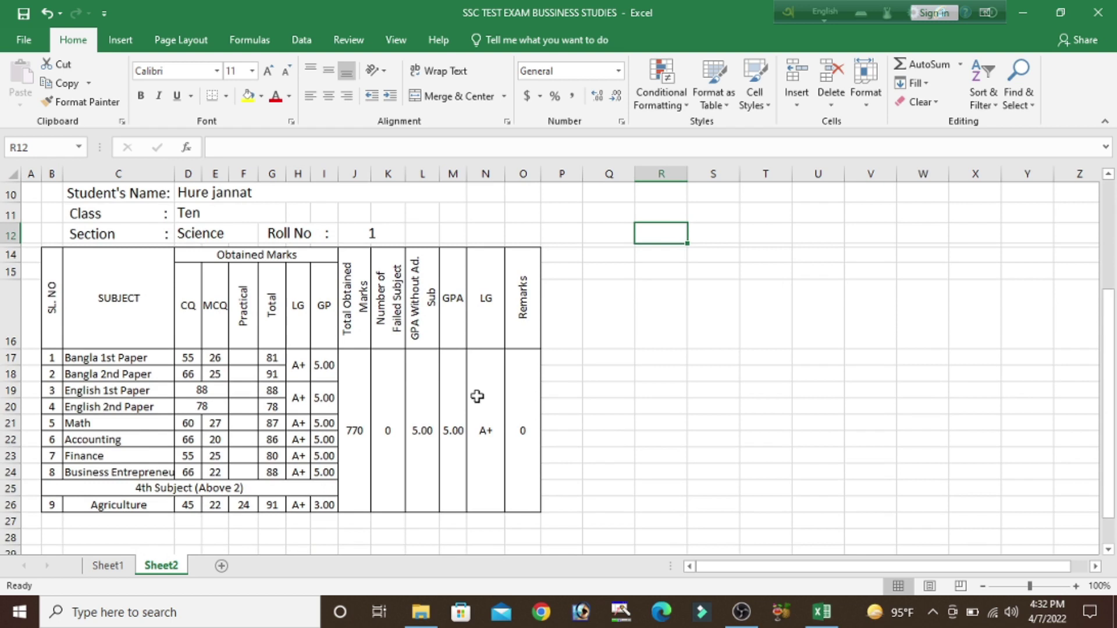
{"action": "scroll", "coordinate": [477, 396], "scroll_direction": "up", "scroll_amount": 1}
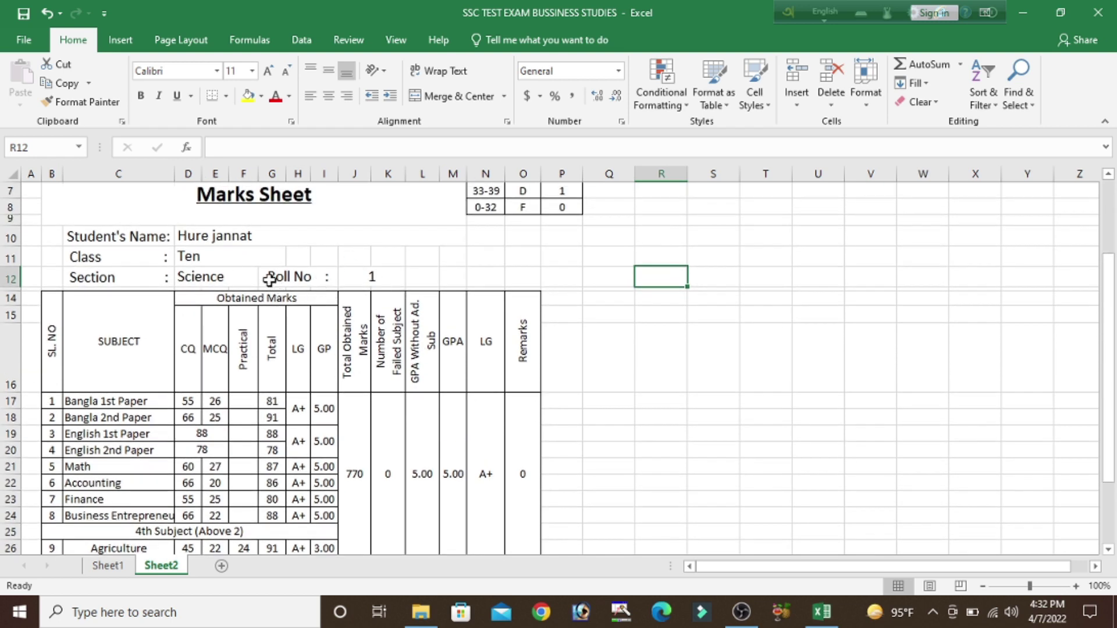
{"action": "left_click", "coordinate": [363, 277]}
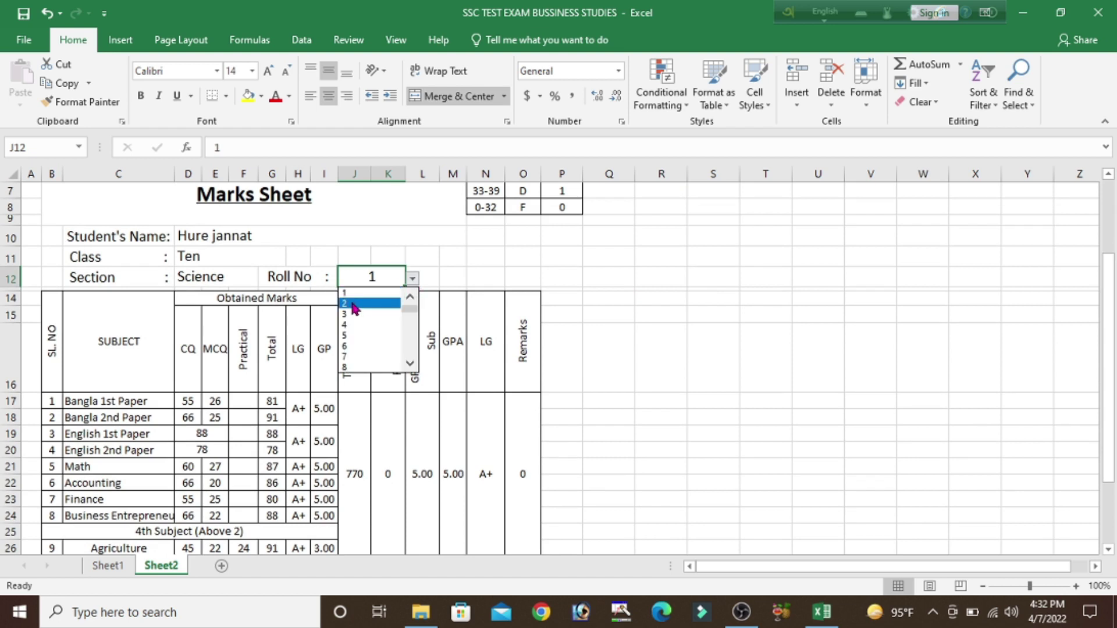
{"action": "left_click", "coordinate": [354, 304]}
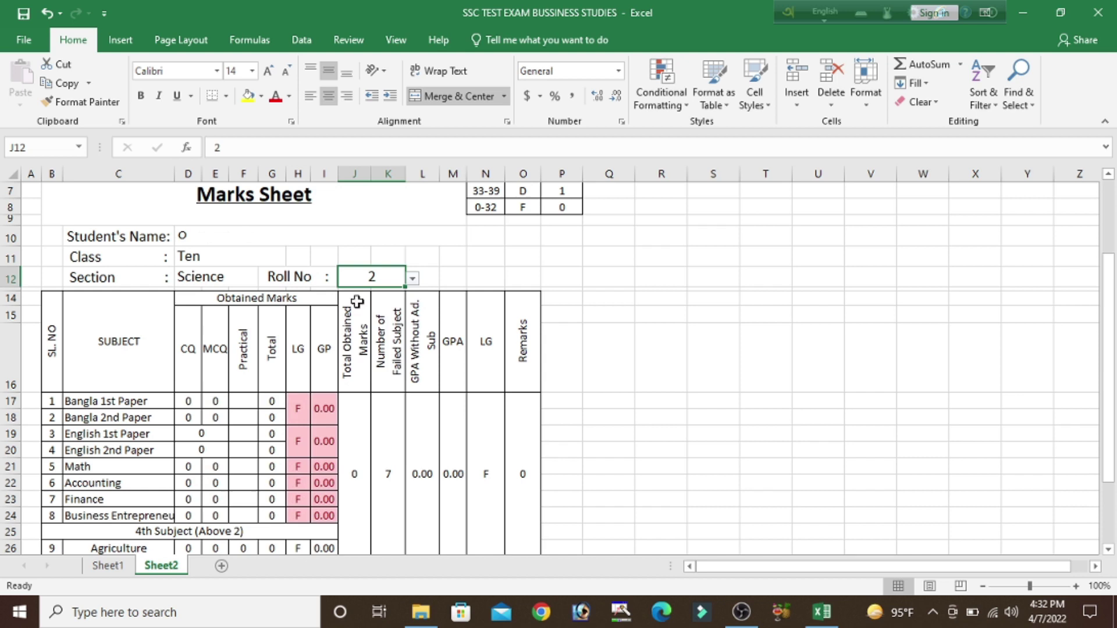
{"action": "scroll", "coordinate": [480, 470], "scroll_direction": "down", "scroll_amount": 2}
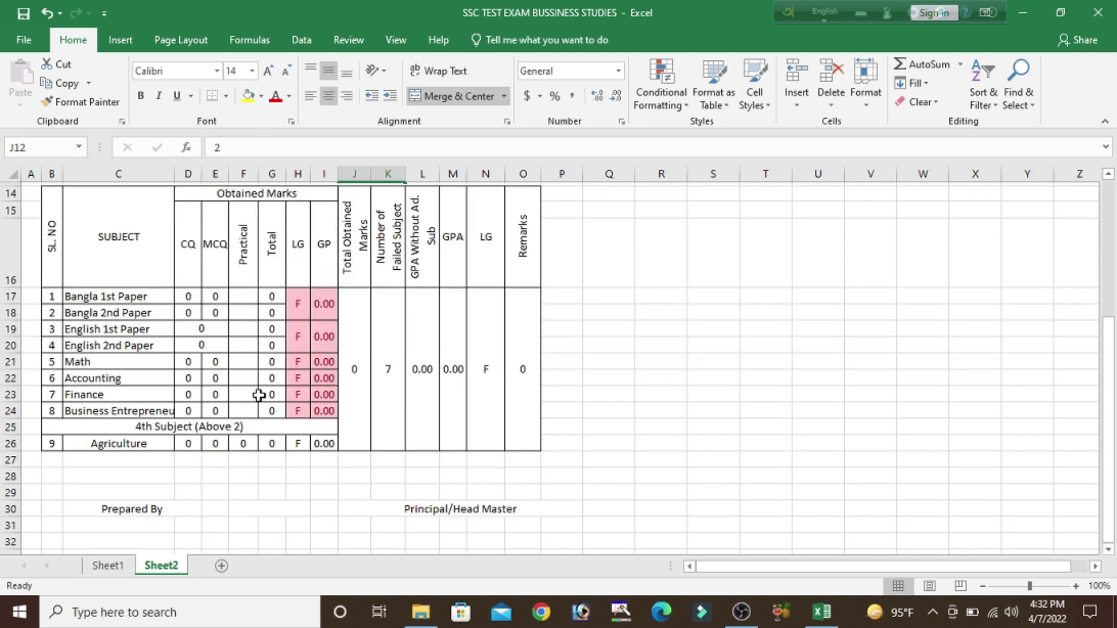
{"action": "scroll", "coordinate": [259, 347], "scroll_direction": "up", "scroll_amount": 2}
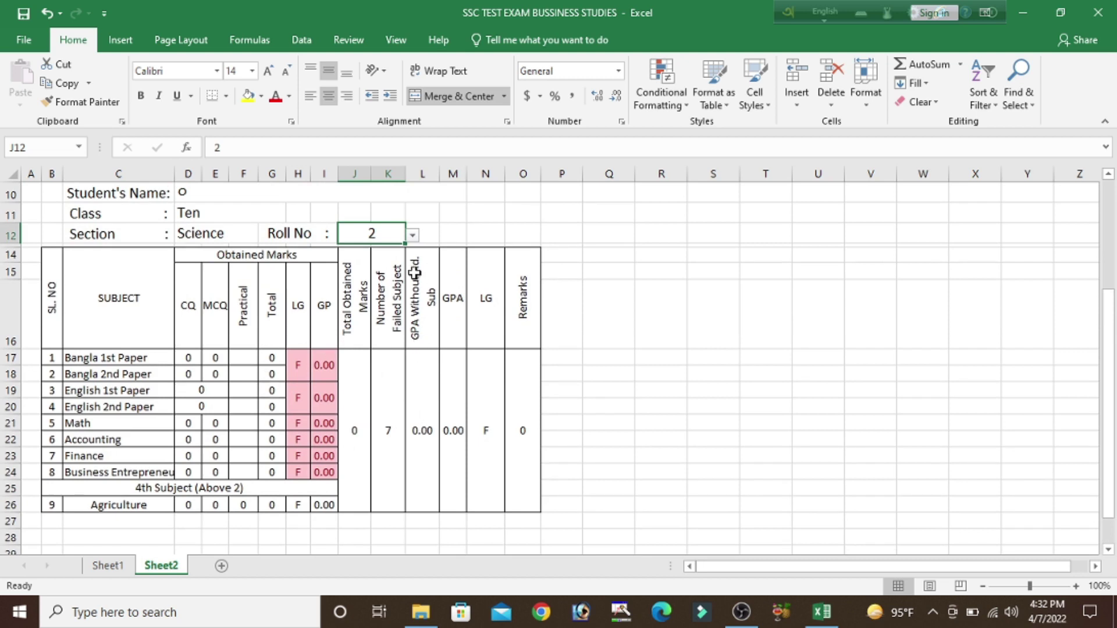
Step: Set the roll number on the Business Studies marks sheet back to 1 and return to the sheet's heading
{"action": "left_click", "coordinate": [413, 236]}
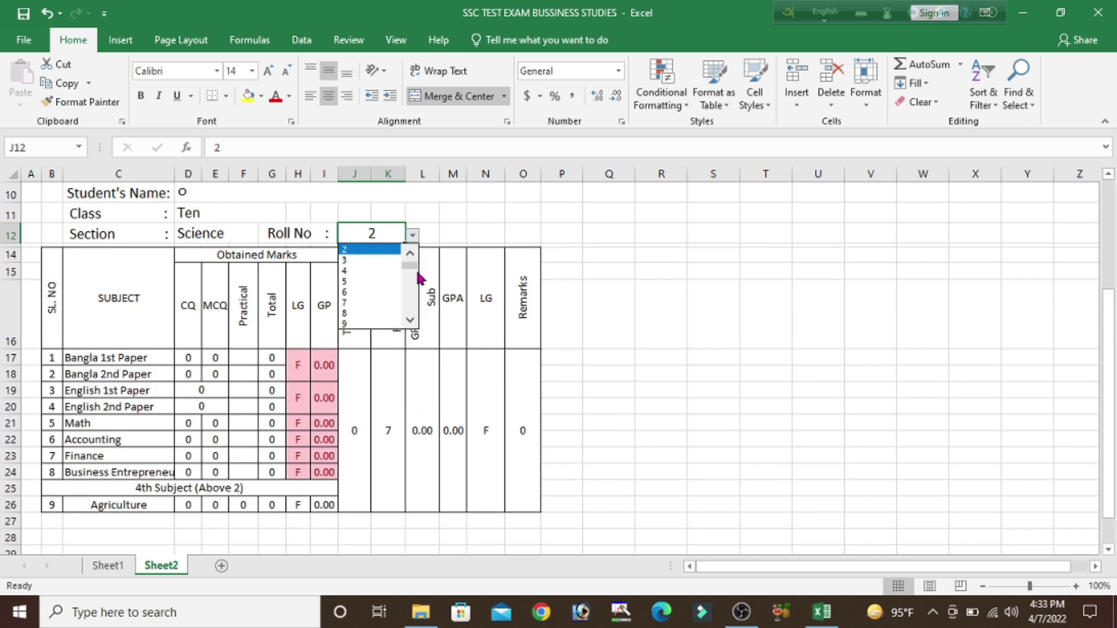
{"action": "left_click", "coordinate": [410, 254]}
{"action": "left_click", "coordinate": [369, 250]}
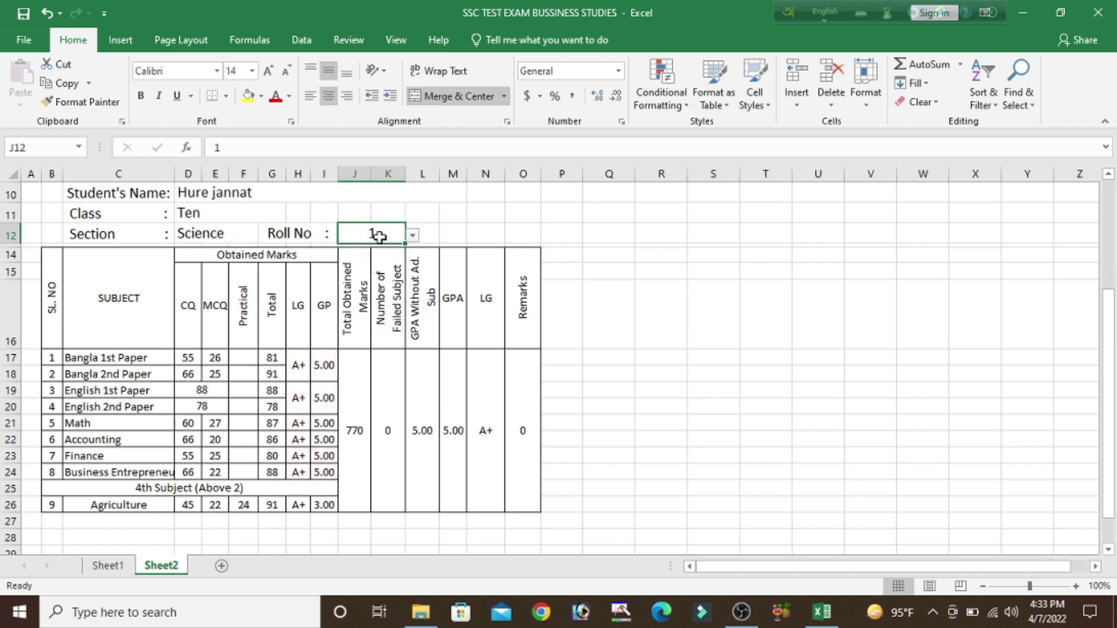
{"action": "scroll", "coordinate": [427, 486], "scroll_direction": "up", "scroll_amount": 1}
{"action": "scroll", "coordinate": [426, 486], "scroll_direction": "up", "scroll_amount": 3}
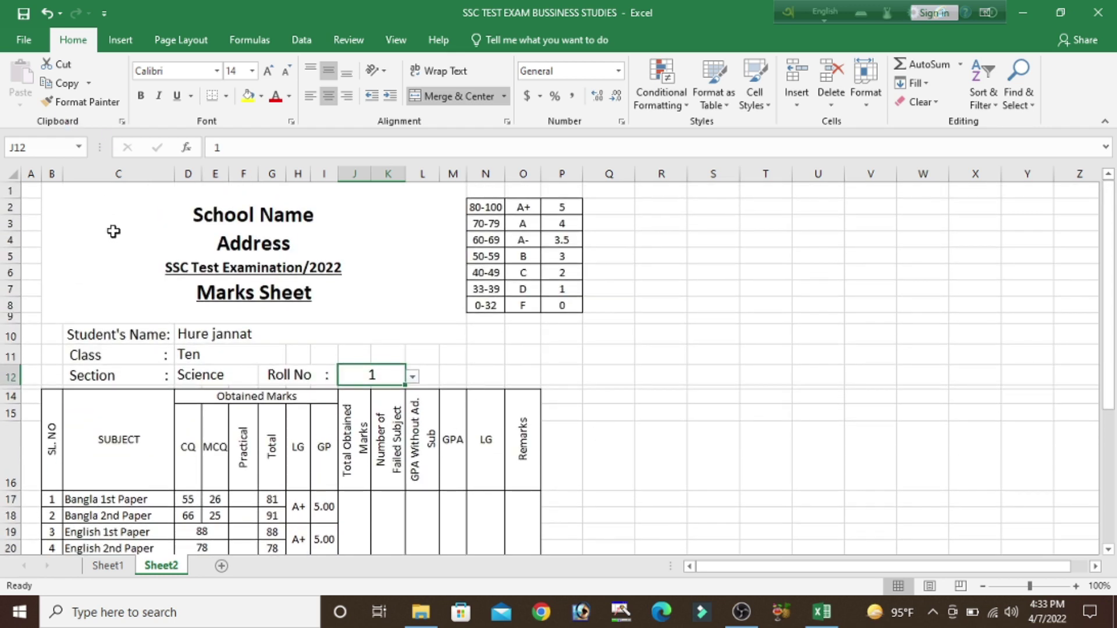
Step: Select the full marks sheet, B1 to P31, and set the print range to Print Selection
{"action": "left_click_drag", "start_coordinate": [105, 212], "coordinate": [554, 542]}
{"action": "scroll", "coordinate": [716, 485], "scroll_direction": "up", "scroll_amount": 4}
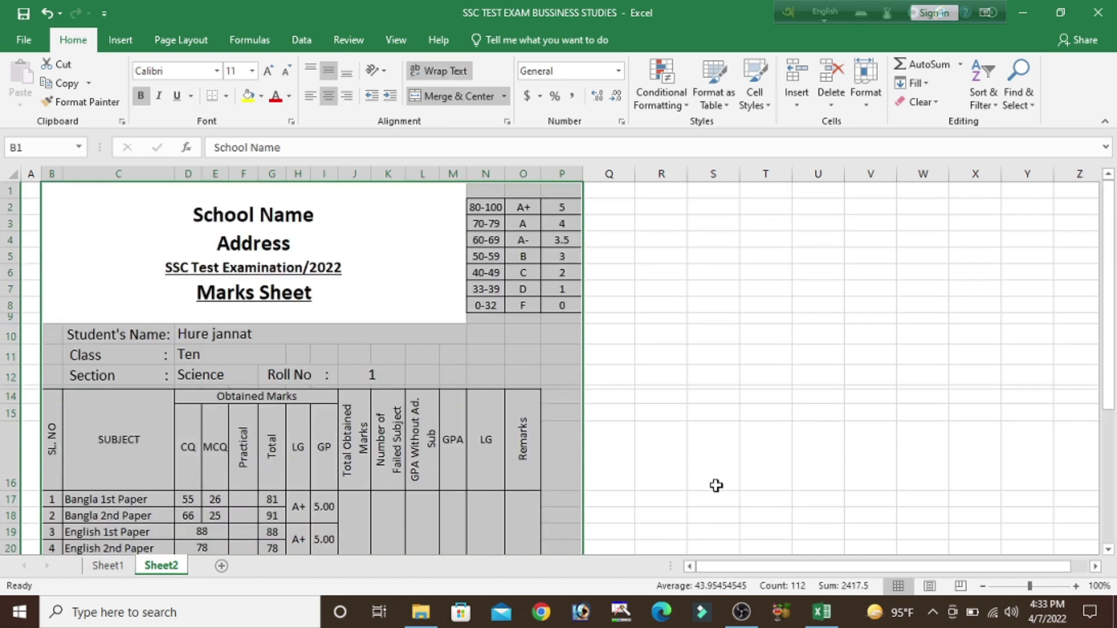
{"action": "scroll", "coordinate": [717, 486], "scroll_direction": "down", "scroll_amount": 8}
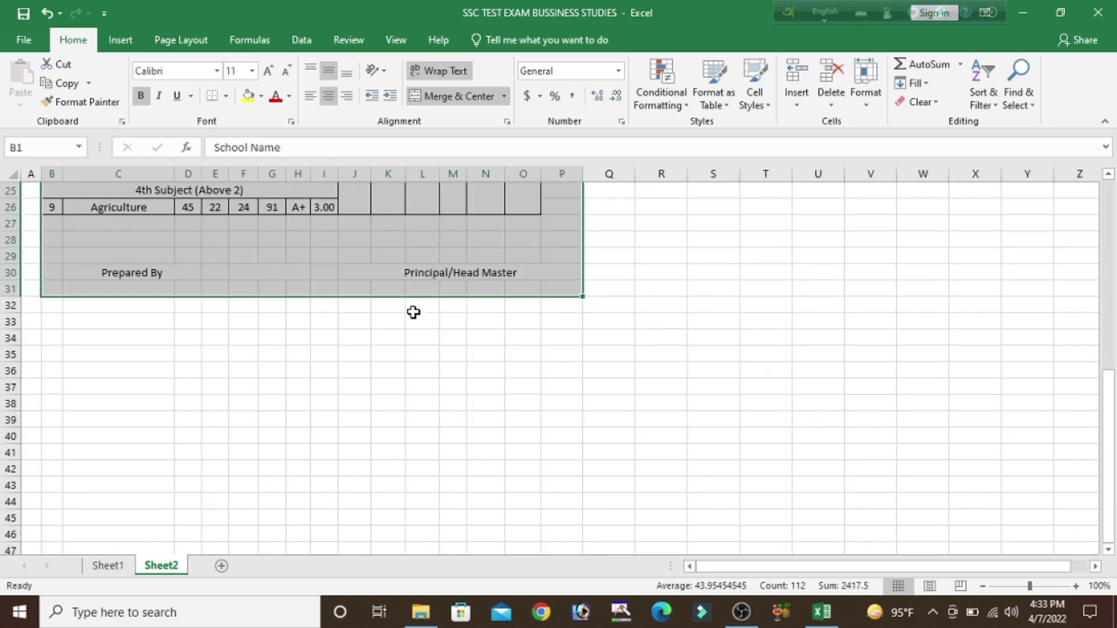
{"action": "left_click", "coordinate": [24, 41]}
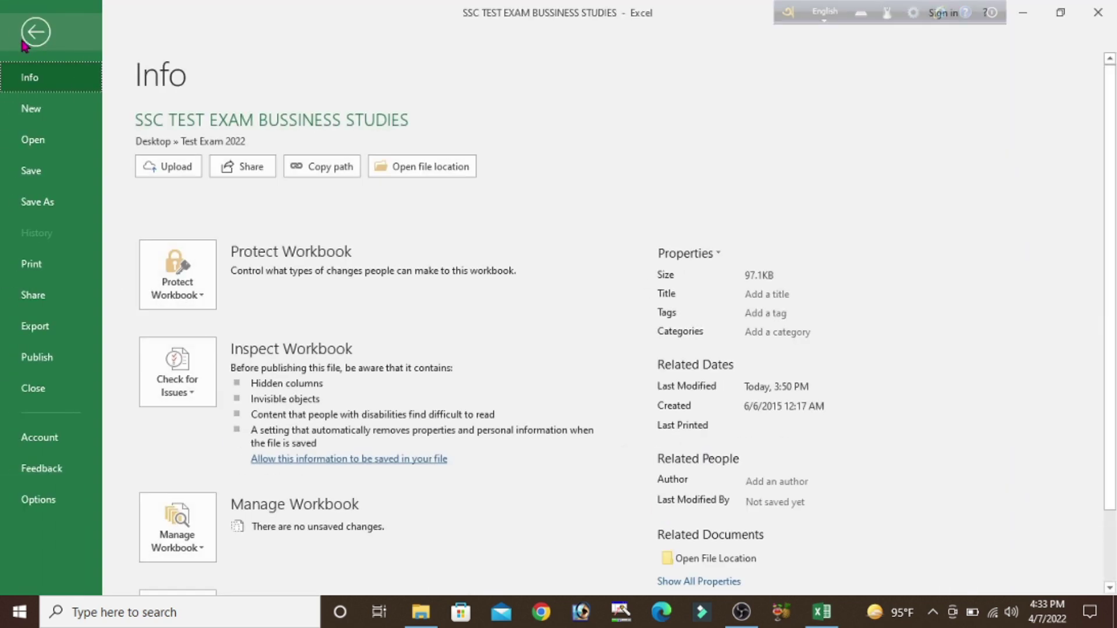
{"action": "left_click", "coordinate": [37, 272]}
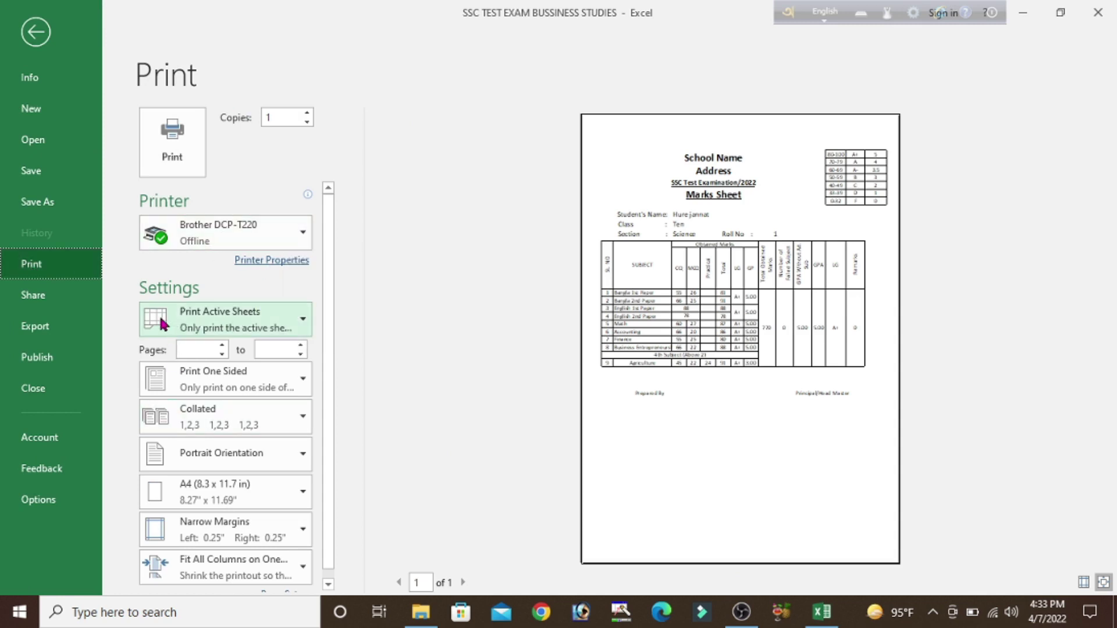
{"action": "left_click", "coordinate": [246, 321]}
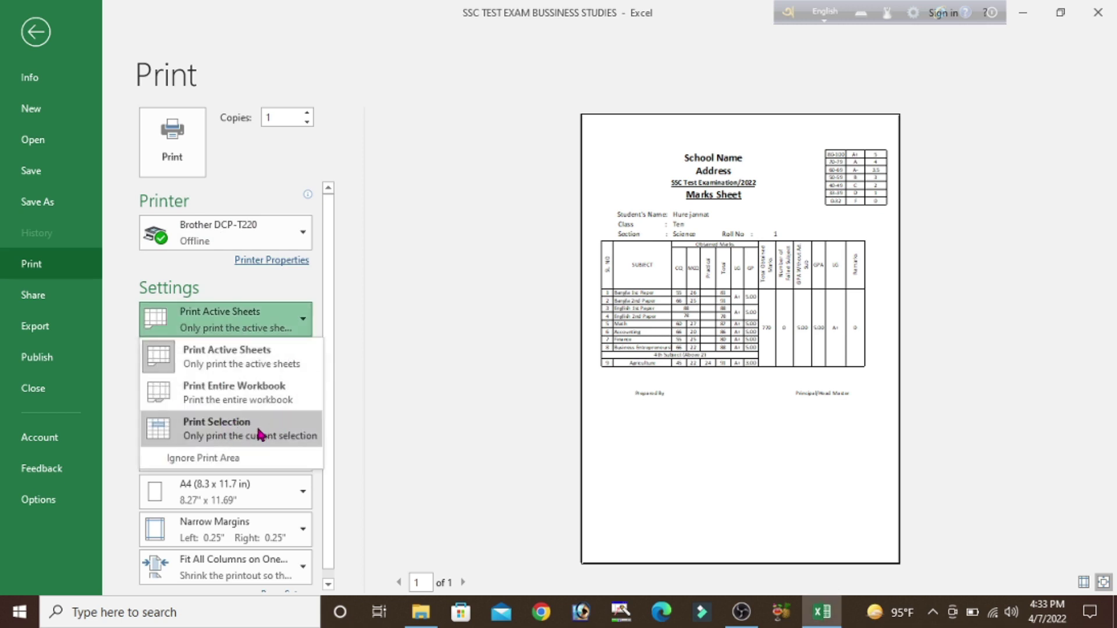
{"action": "left_click", "coordinate": [260, 435]}
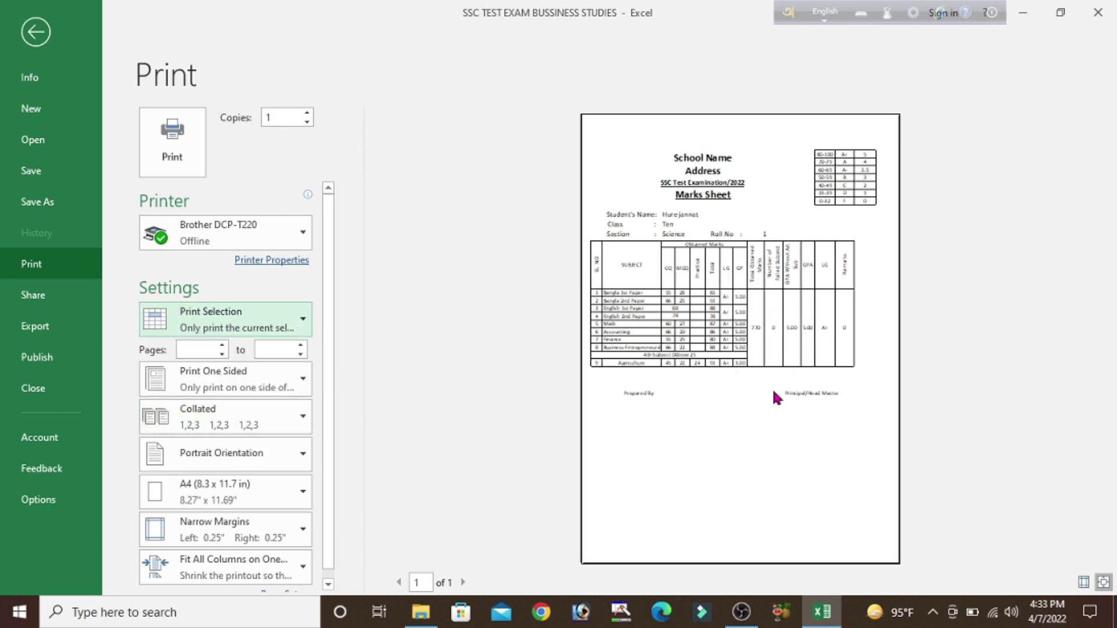
Step: Set the print scaling to Fit All Columns on One Page and return to the worksheet without printing
{"action": "scroll", "coordinate": [160, 487], "scroll_direction": "down", "scroll_amount": 1}
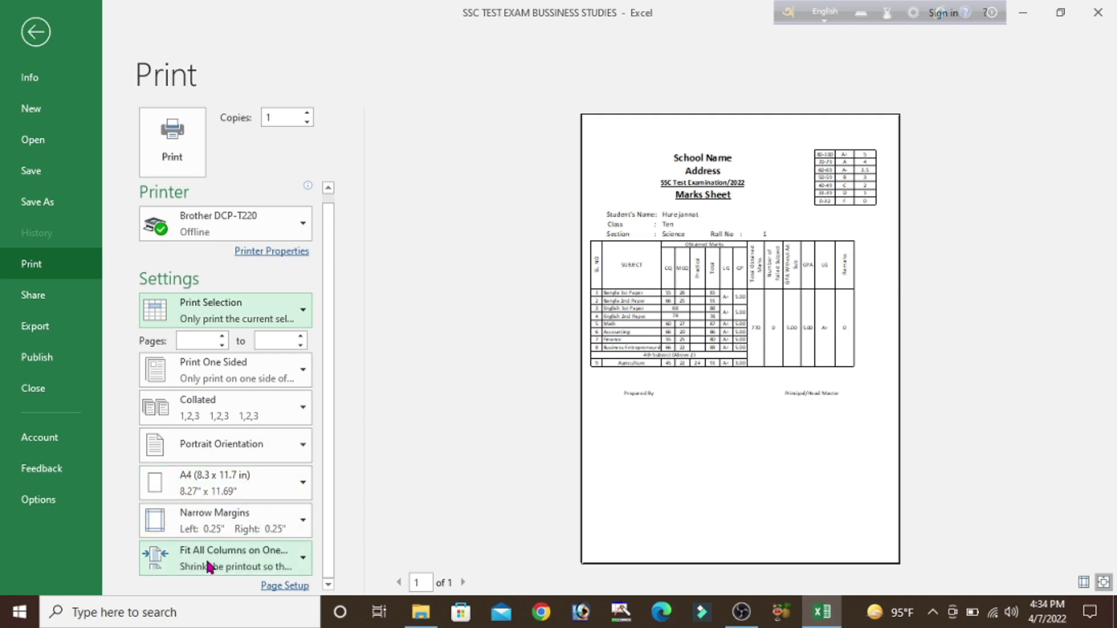
{"action": "left_click", "coordinate": [256, 561]}
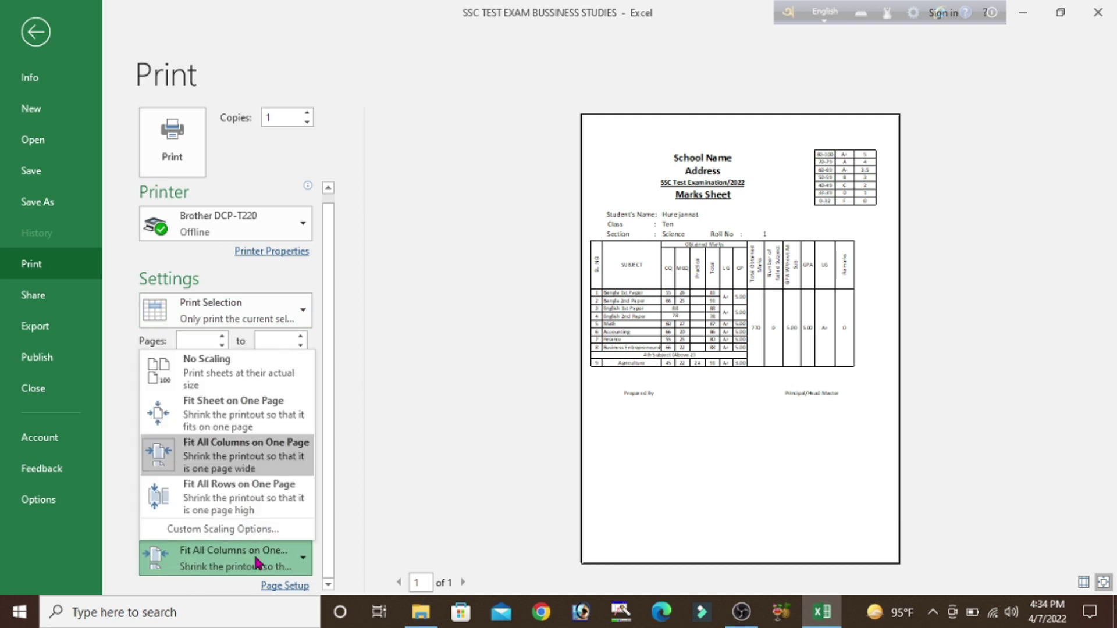
{"action": "left_click", "coordinate": [254, 458]}
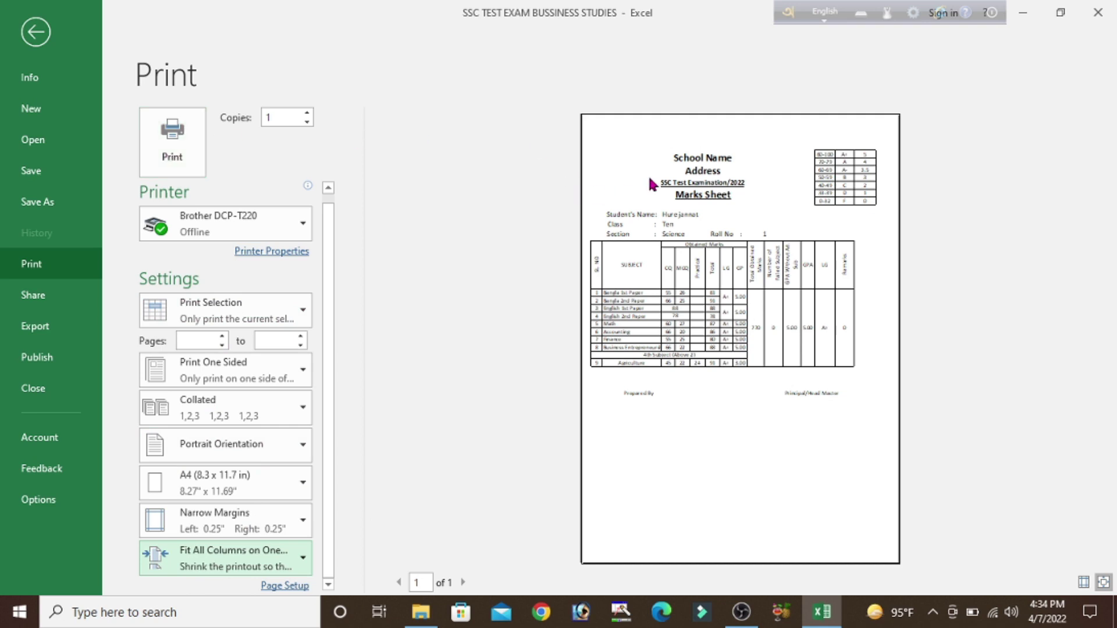
{"action": "left_click", "coordinate": [48, 32]}
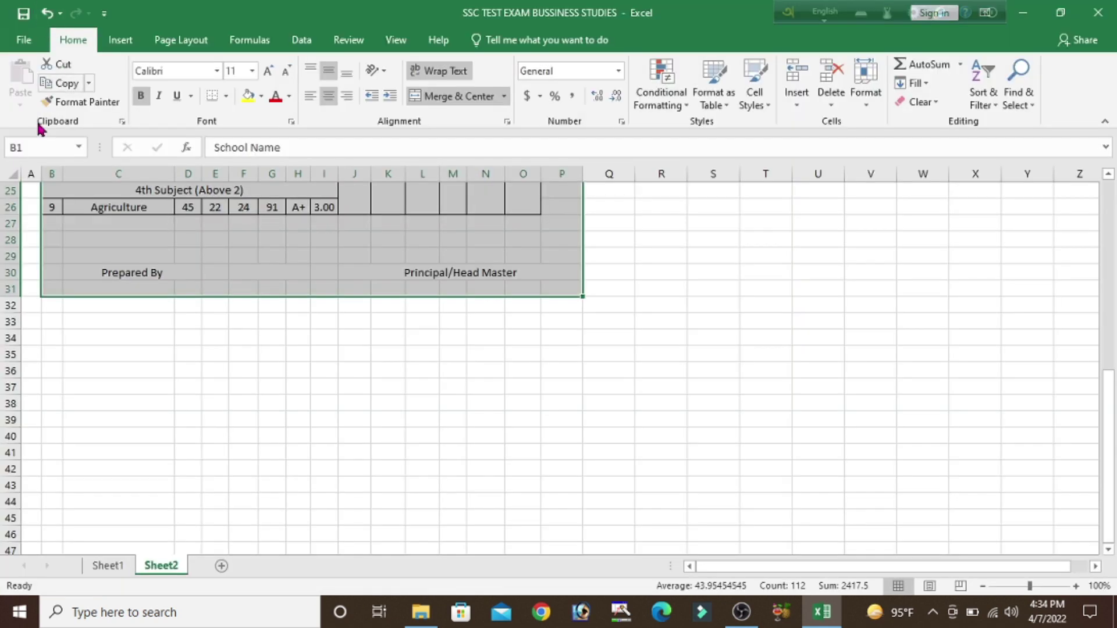
Step: Select the Business Studies tabulation sheet on Sheet1 from the school heading down to row 42, across to the Remarks column
{"action": "scroll", "coordinate": [339, 378], "scroll_direction": "up", "scroll_amount": 2}
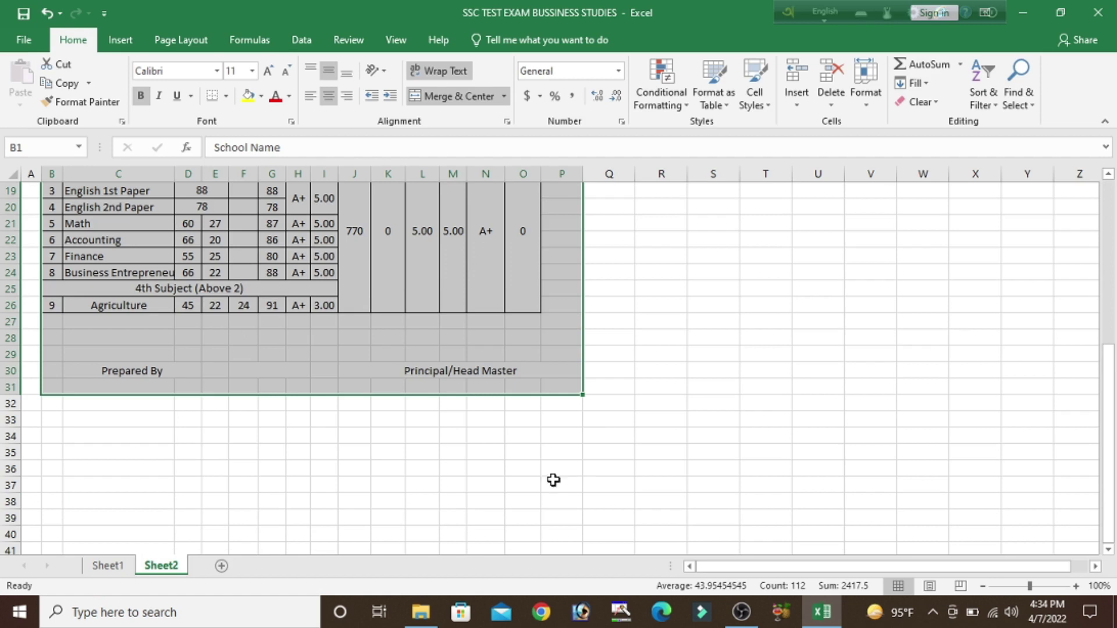
{"action": "left_click", "coordinate": [110, 566]}
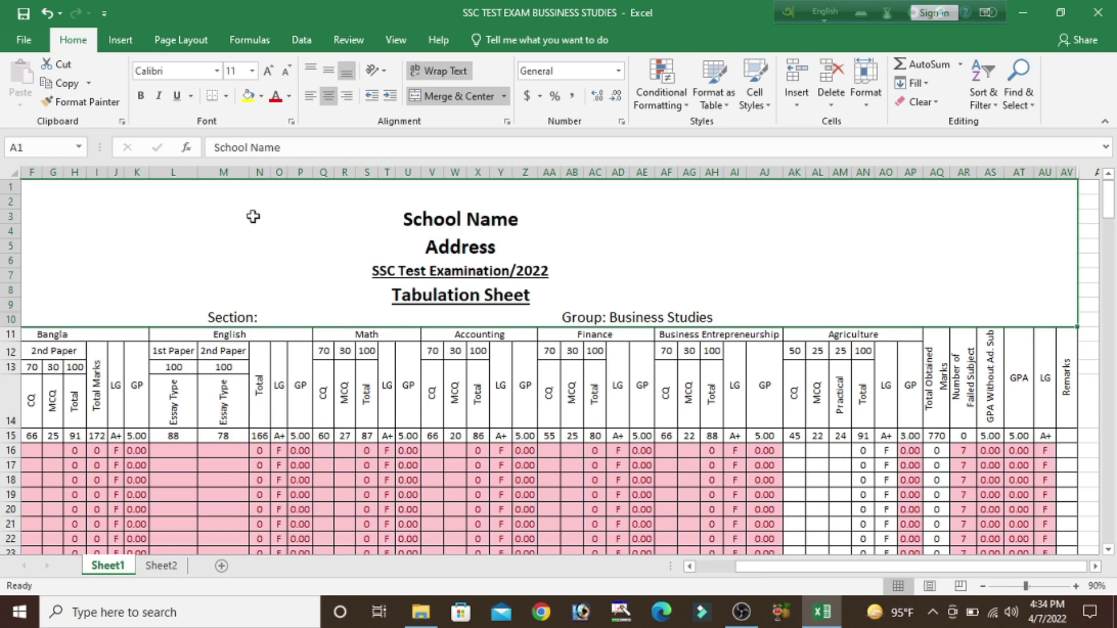
{"action": "left_click_drag", "start_coordinate": [269, 259], "coordinate": [318, 486]}
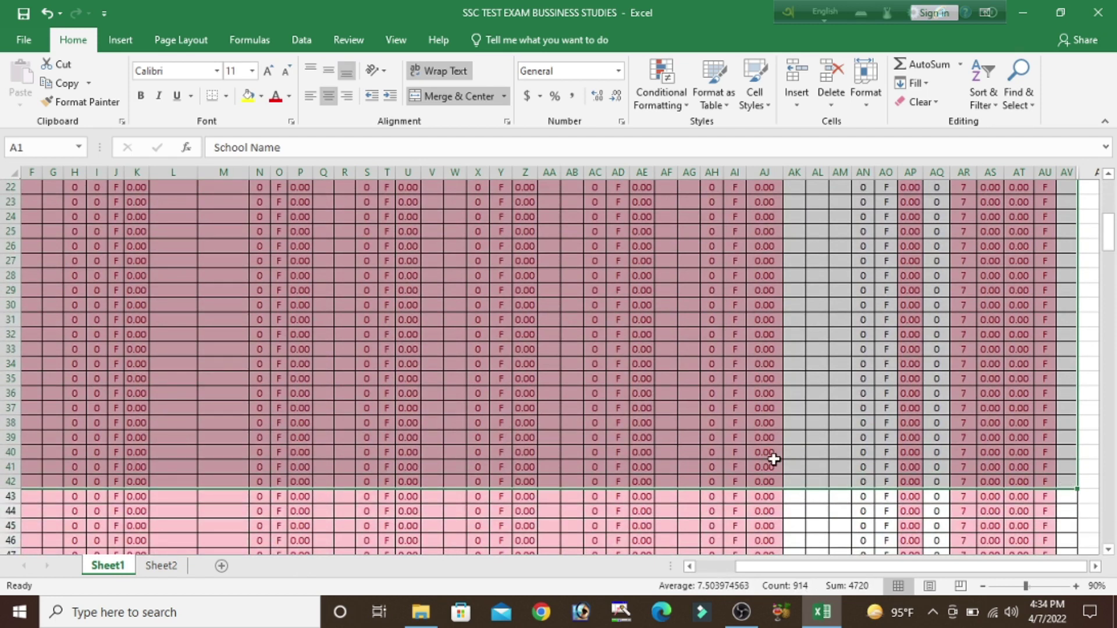
Step: Set the tabulation sheet's print paper size to A4 and its orientation to Landscape
{"action": "left_click", "coordinate": [26, 40]}
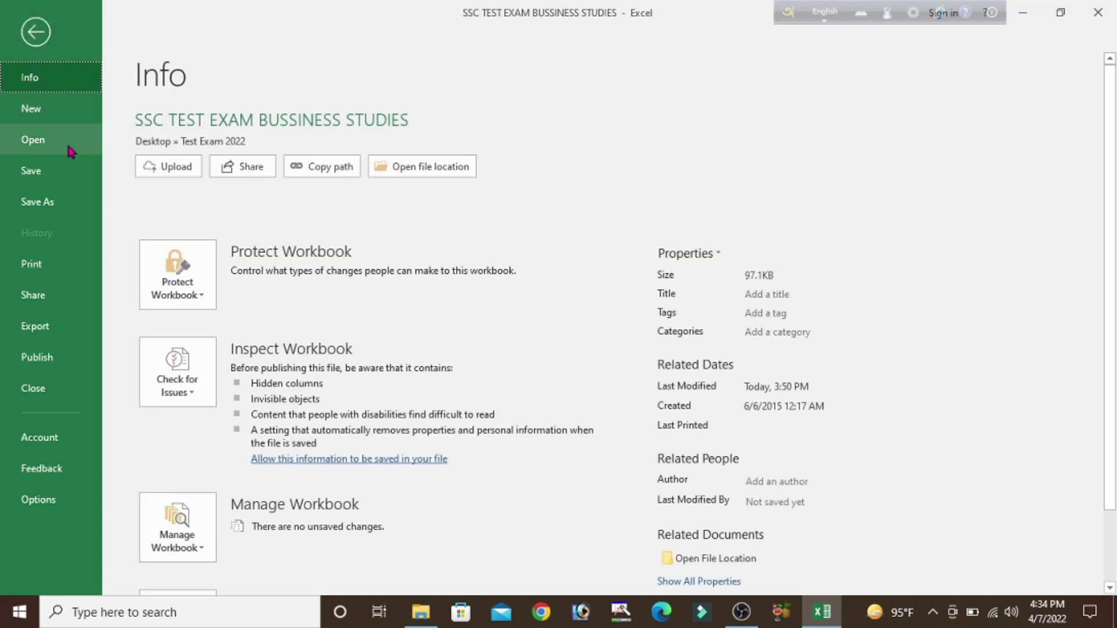
{"action": "left_click", "coordinate": [48, 264]}
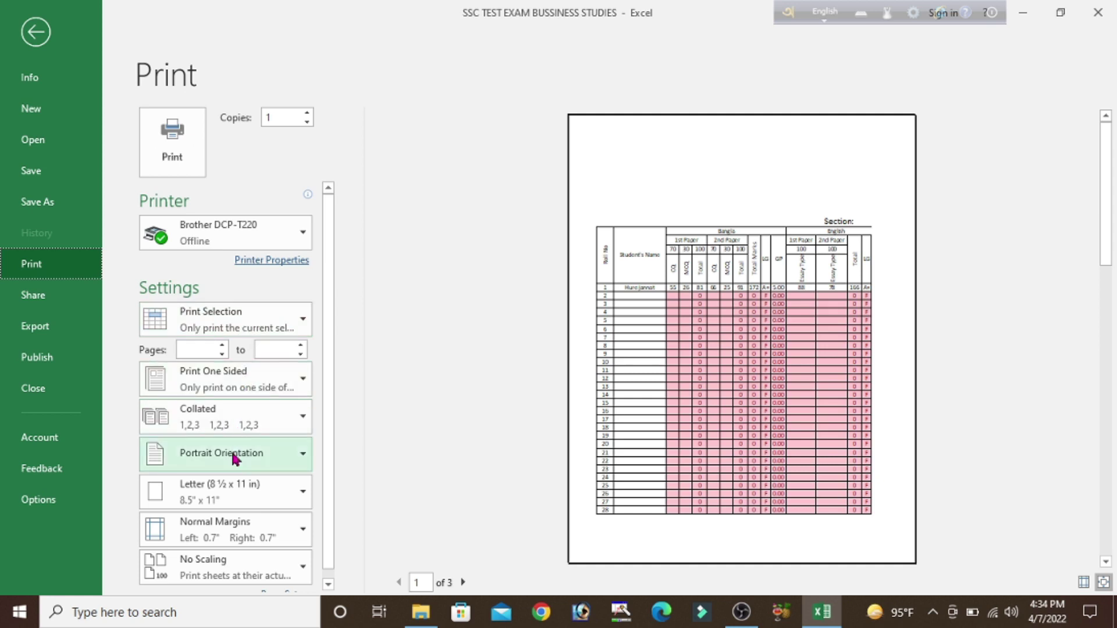
{"action": "left_click", "coordinate": [227, 492]}
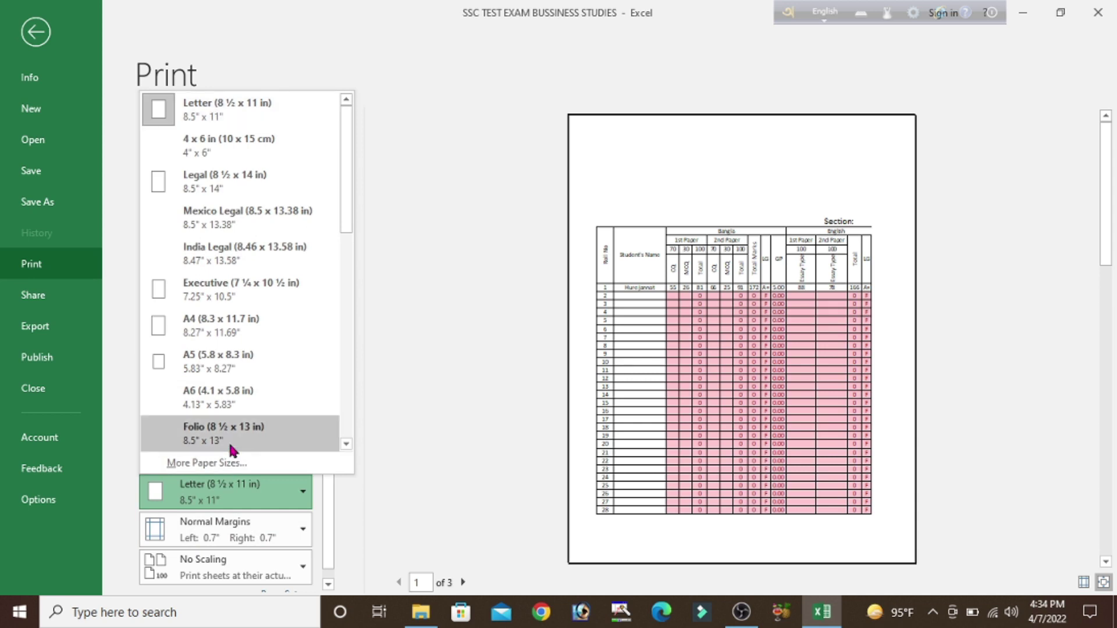
{"action": "left_click", "coordinate": [227, 320]}
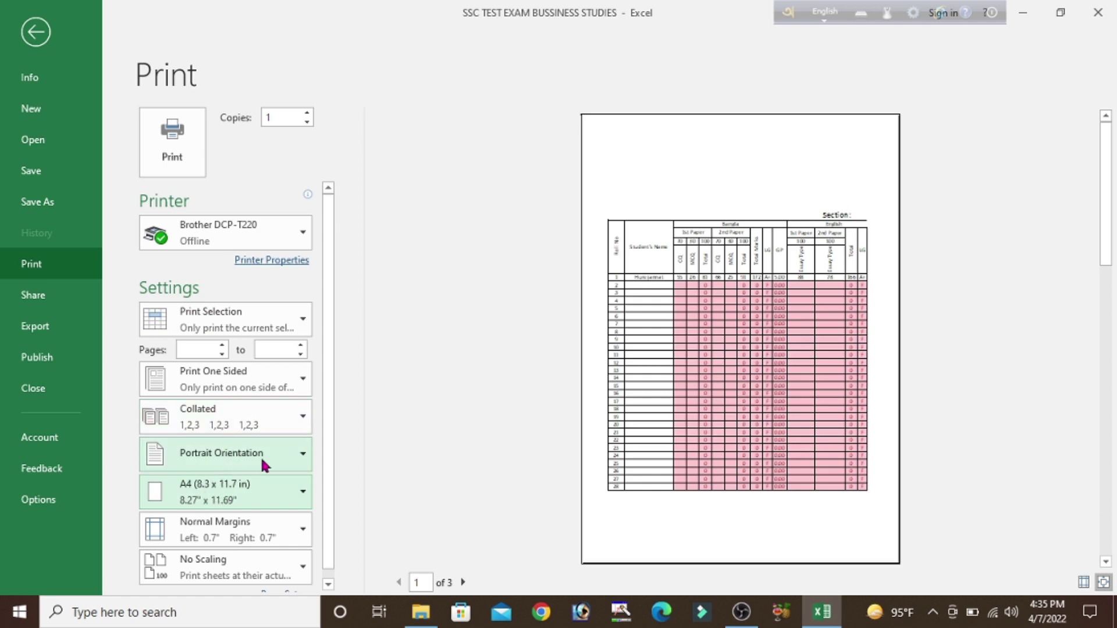
{"action": "left_click", "coordinate": [223, 460]}
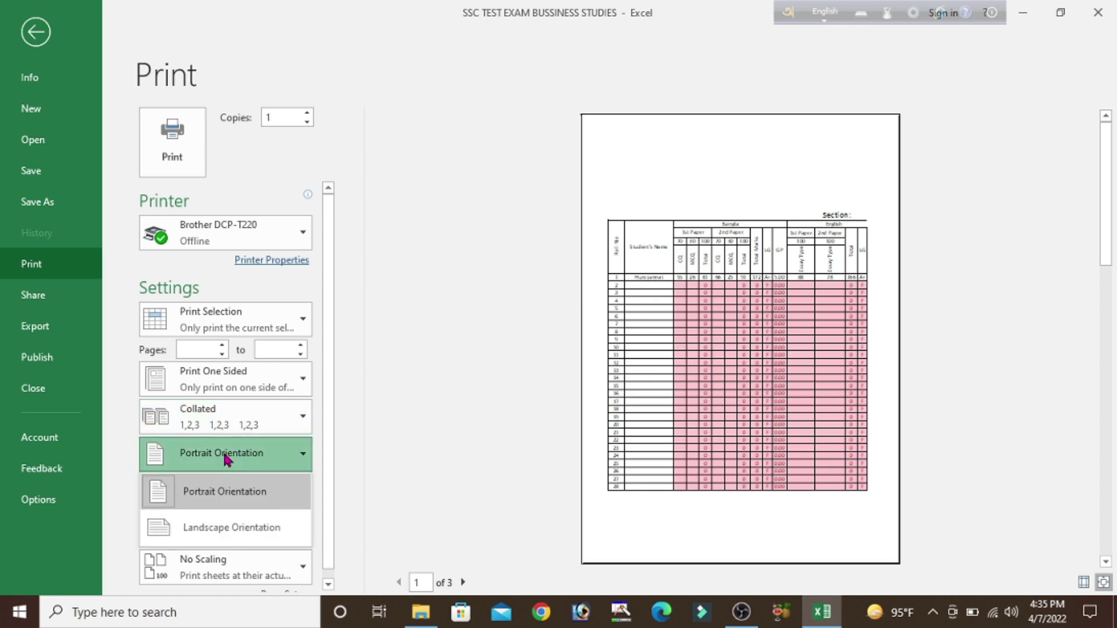
{"action": "left_click", "coordinate": [232, 531]}
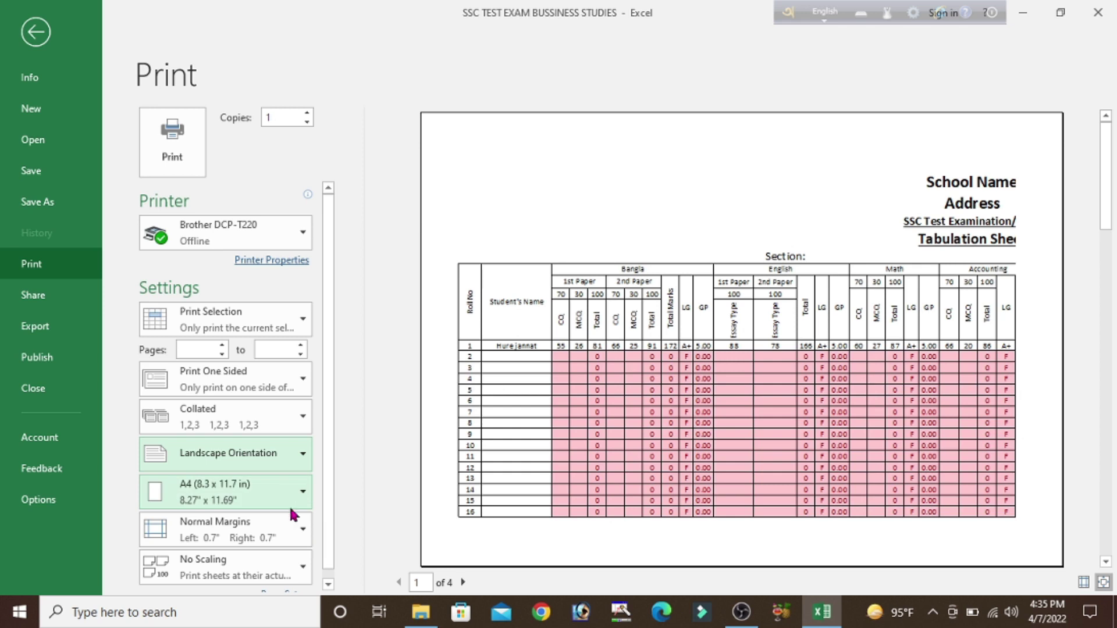
Step: Apply Narrow margins and Fit All Columns on One Page scaling to the printout, and return to the tabulation sheet's heading without printing
{"action": "left_click", "coordinate": [213, 531]}
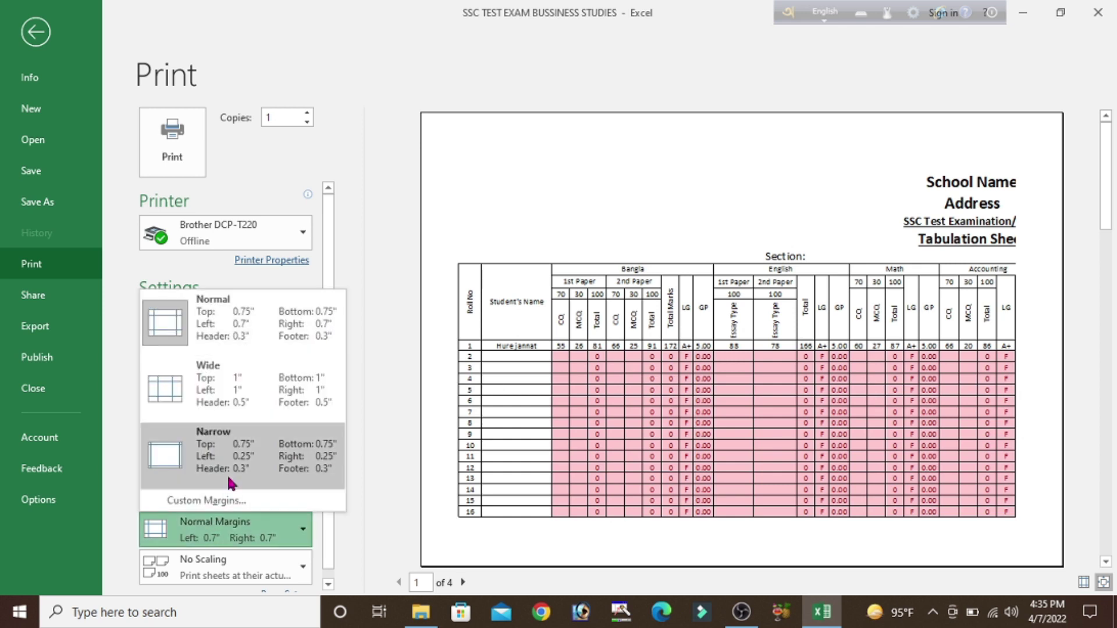
{"action": "left_click", "coordinate": [207, 455]}
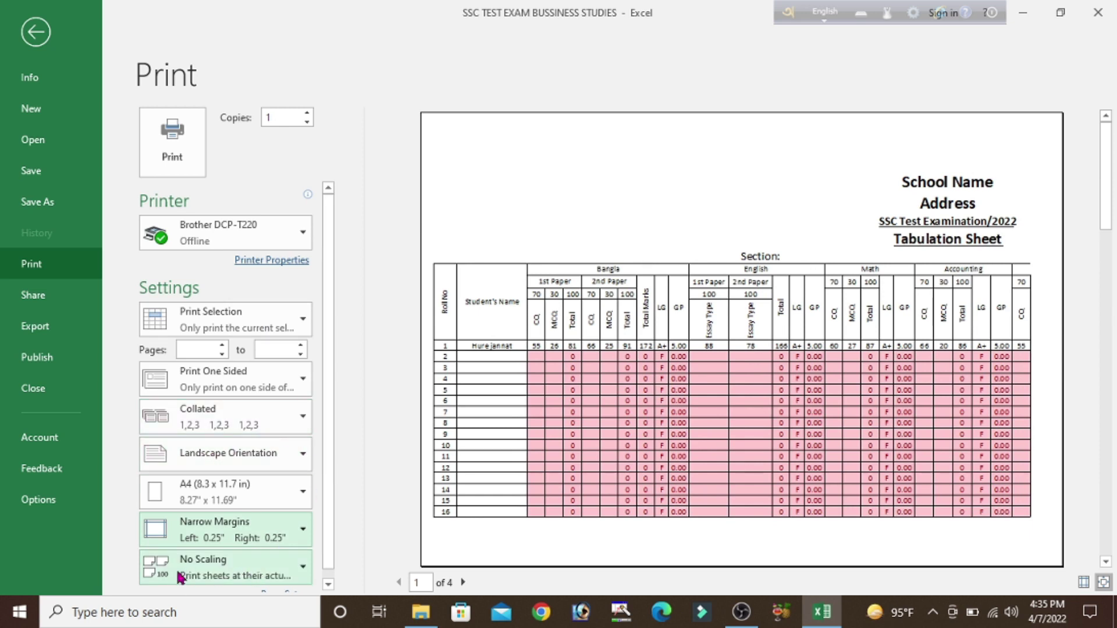
{"action": "left_click", "coordinate": [219, 576]}
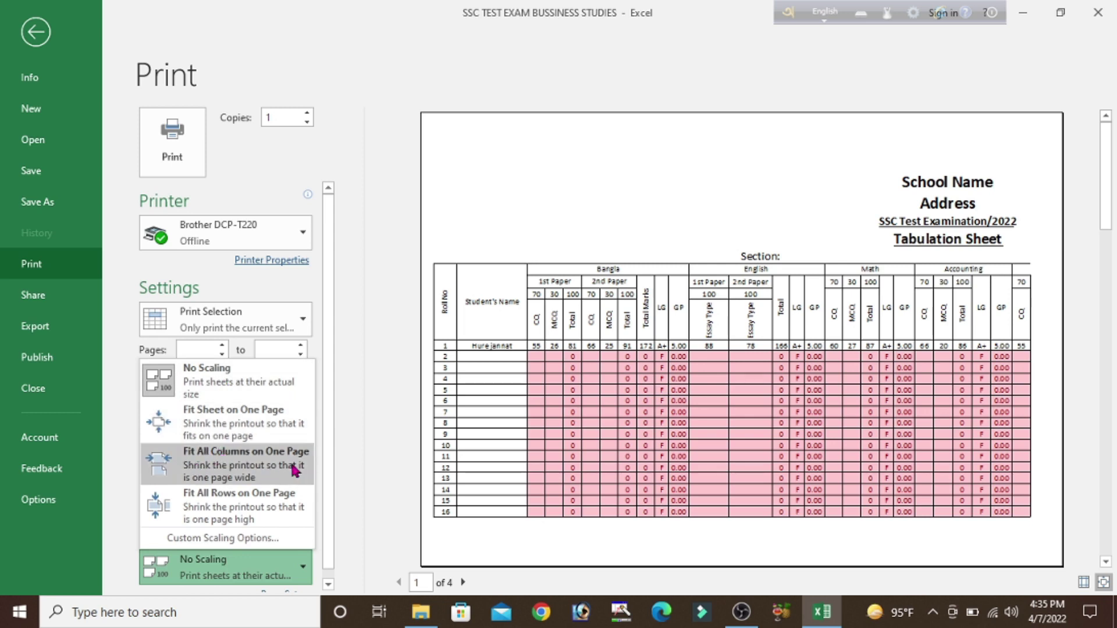
{"action": "left_click", "coordinate": [256, 461]}
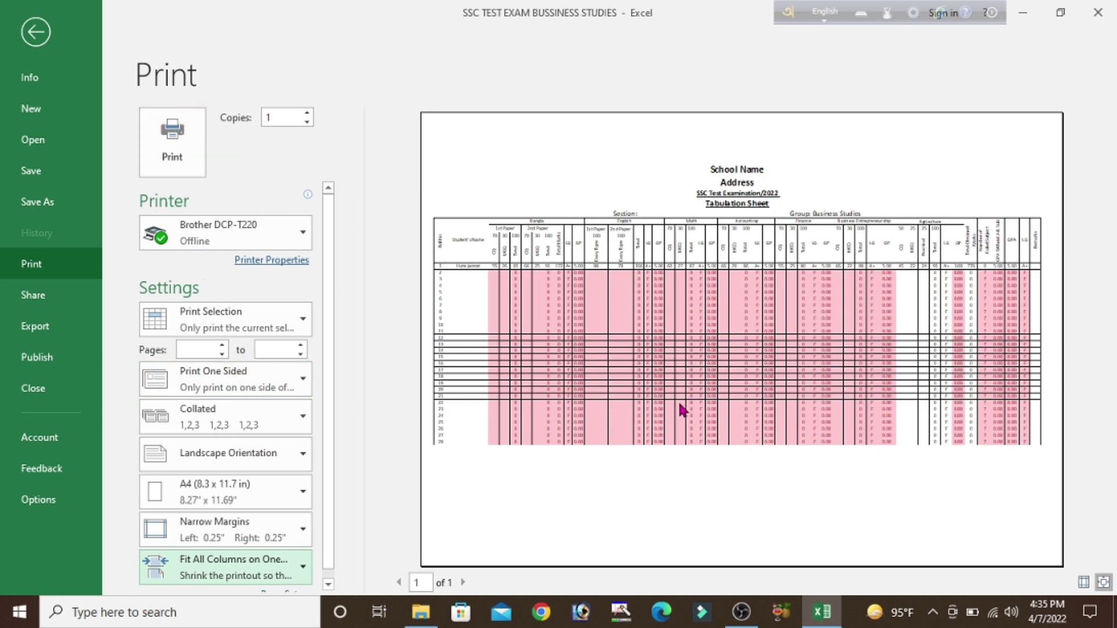
{"action": "key", "text": "Escape"}
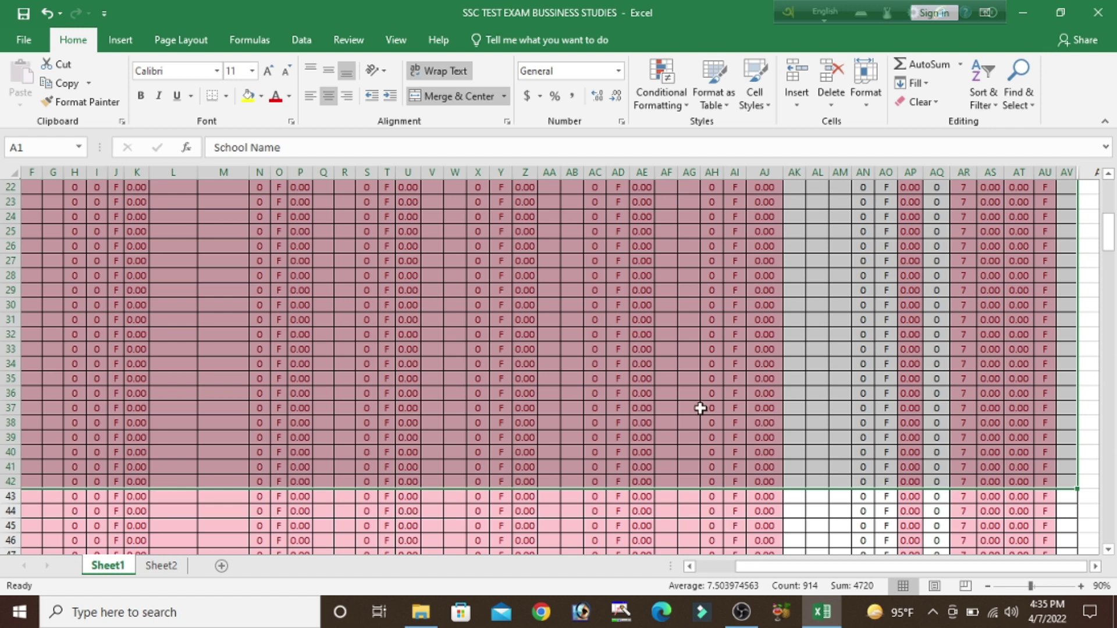
{"action": "scroll", "coordinate": [700, 410], "scroll_direction": "up", "scroll_amount": 7}
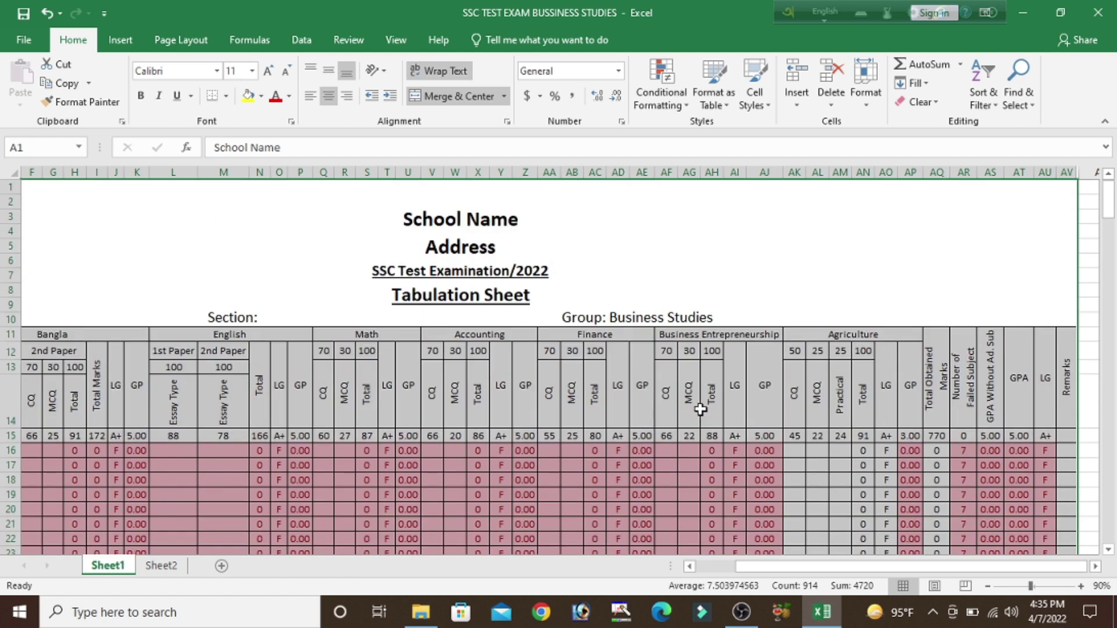